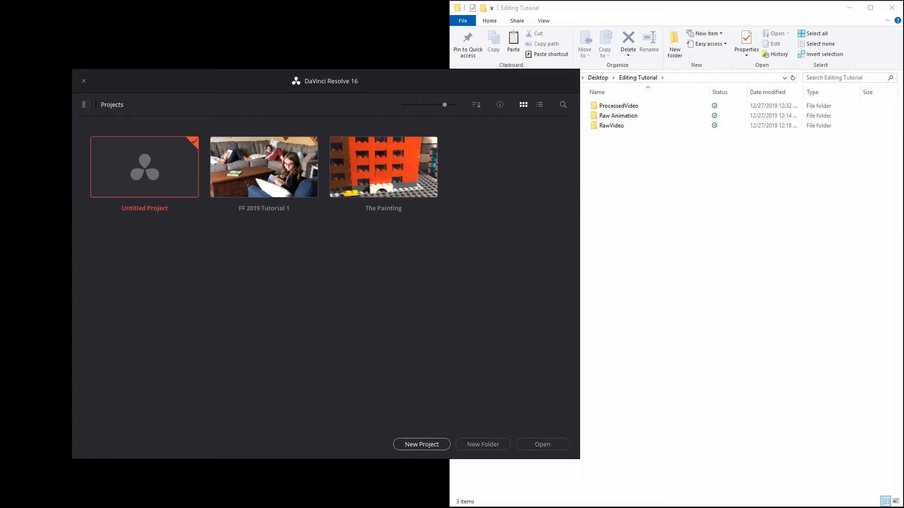
- Create a new project named TutorialEditing
left_click(422, 445)
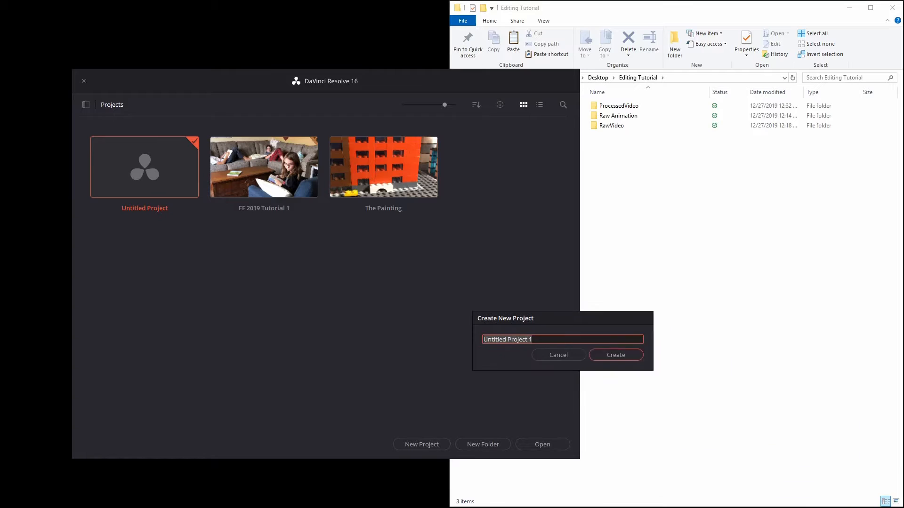
type("T")
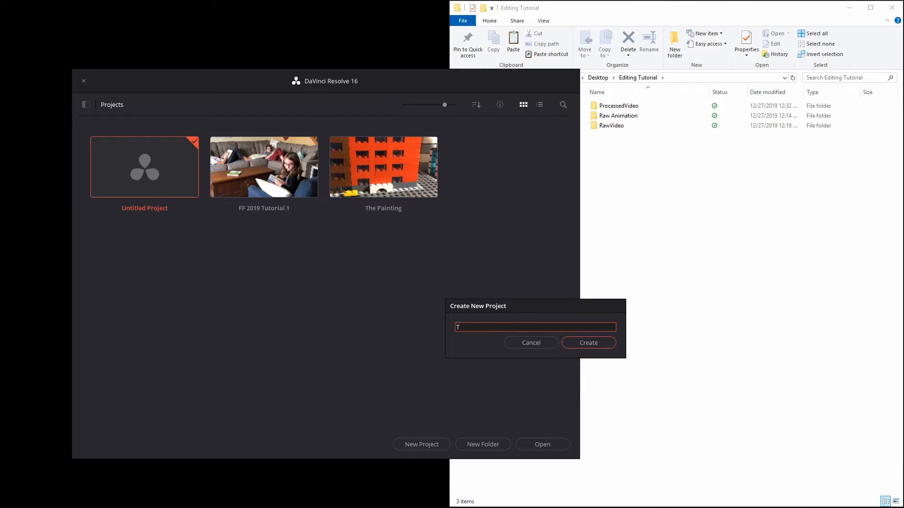
type("utorialEditing")
key("Return")
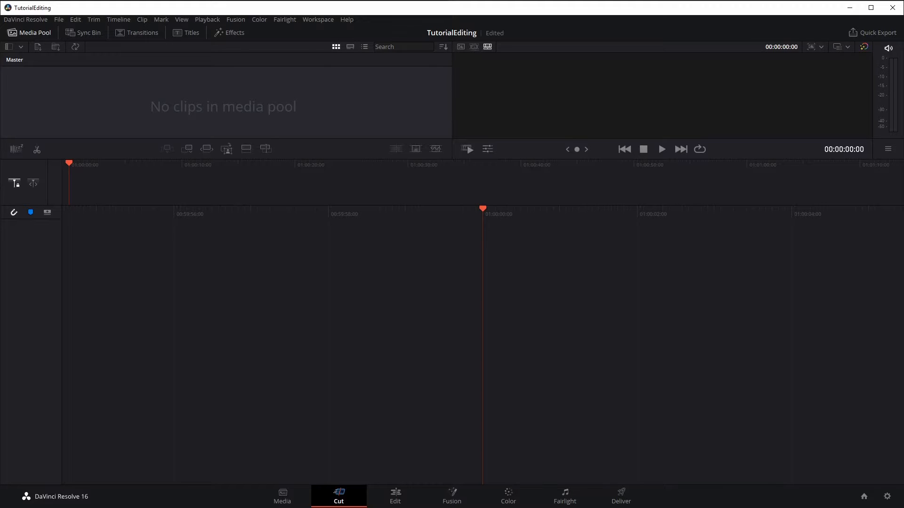
- On the Edit page, import Scene1-1.m4v and Scene1-2.m4v from File Explorer's ProcessedVideo folder into the media pool
left_click_drag(452, 98, 423, 98)
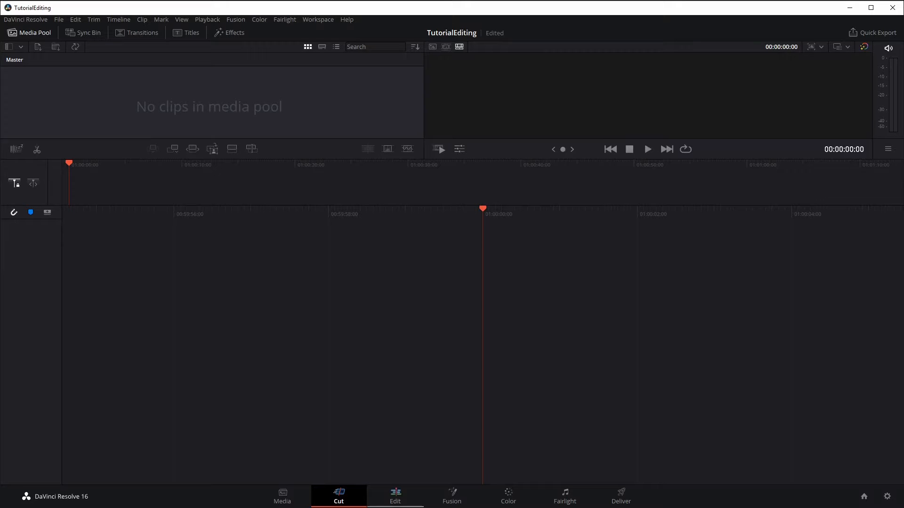
left_click(396, 497)
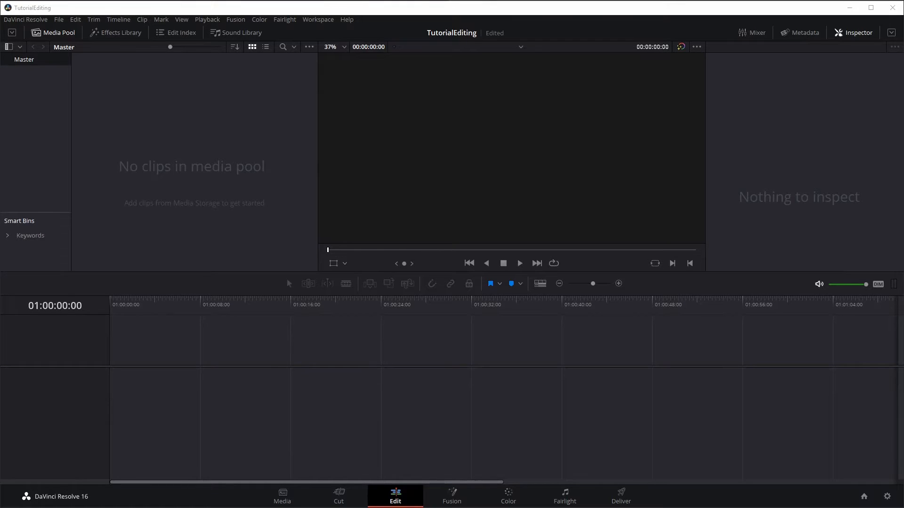
key("alt+Tab")
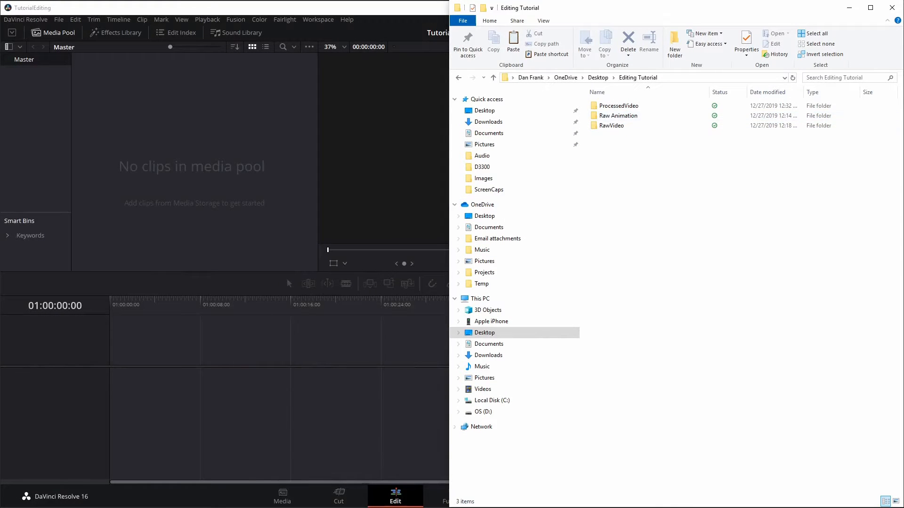
double_click(618, 105)
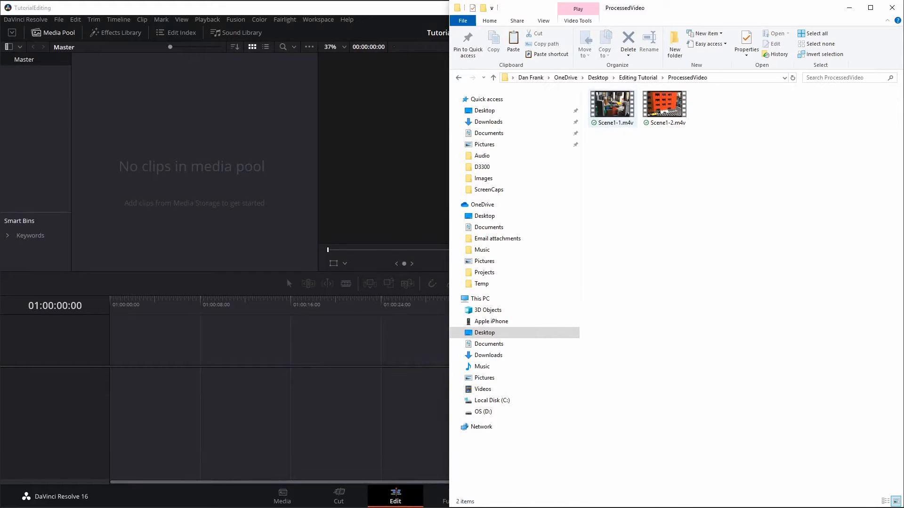
left_click(614, 106)
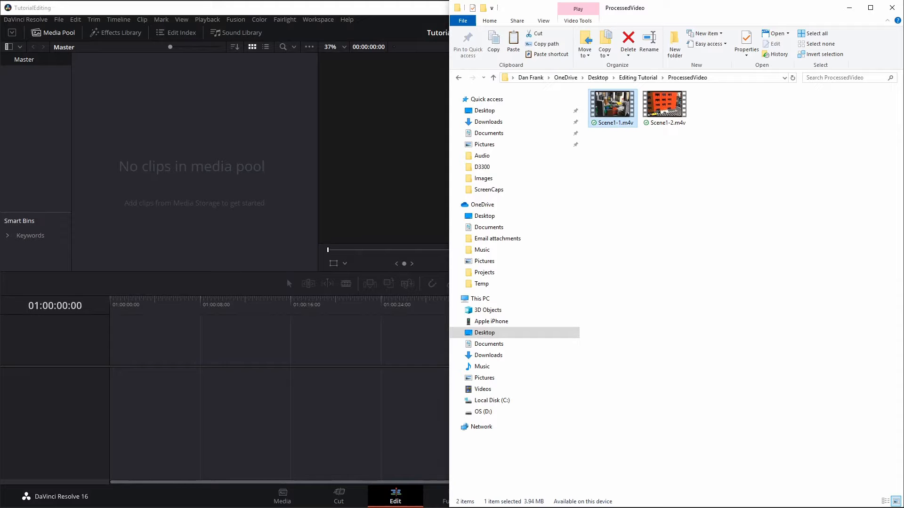
left_click_drag(614, 107, 194, 139)
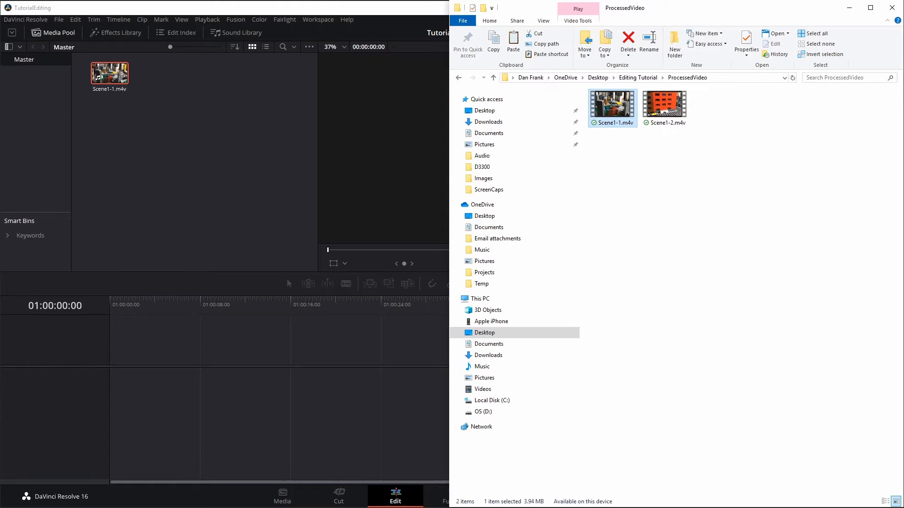
left_click_drag(664, 104, 197, 95)
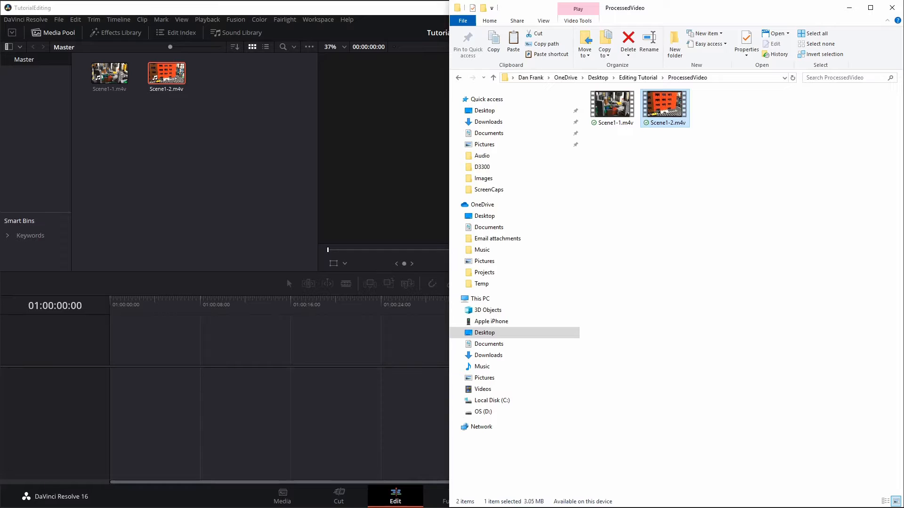
- Rename the source file Scene1-2.m4v in the ProcessedVideo folder to edit.m4v
key("F2")
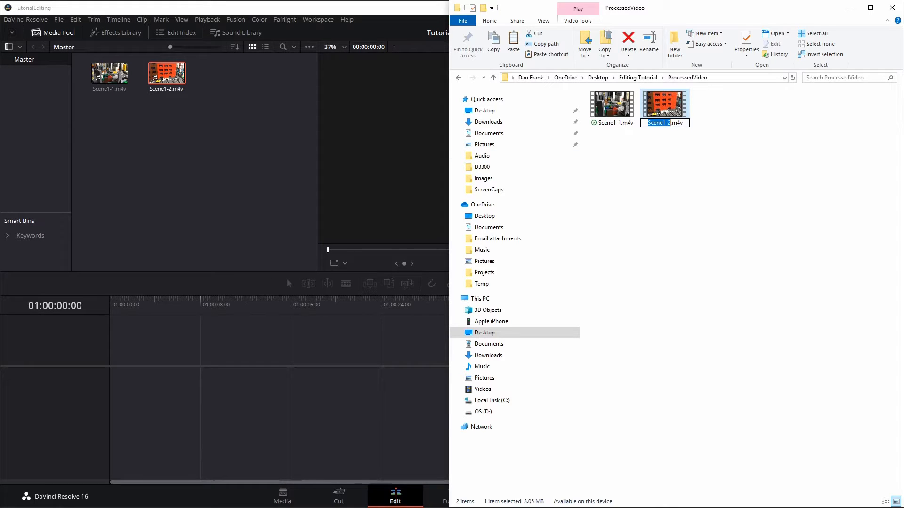
type("edit")
key("Return")
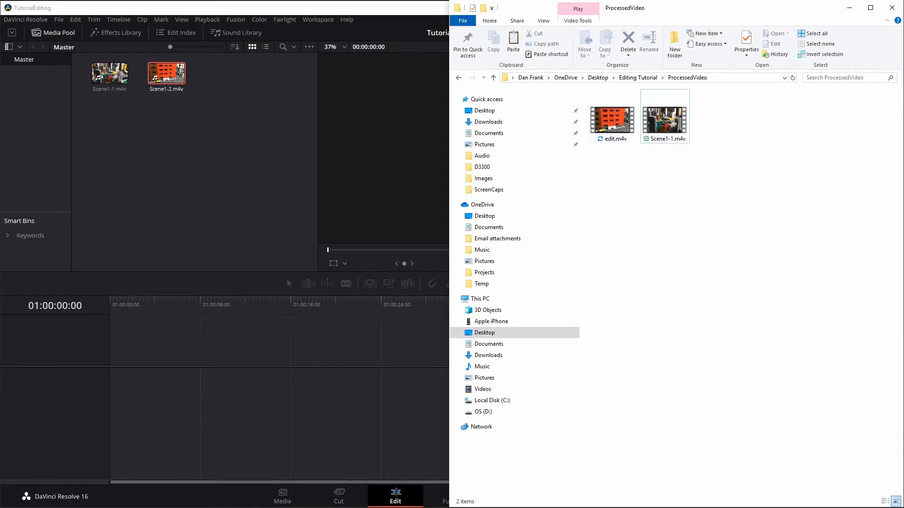
- Switch back to DaVinci Resolve and replace the offline Scene1-2.m4v clip with edit.m4v from Desktop > Editing Tutorial > ProcessedVideo
left_click(379, 167)
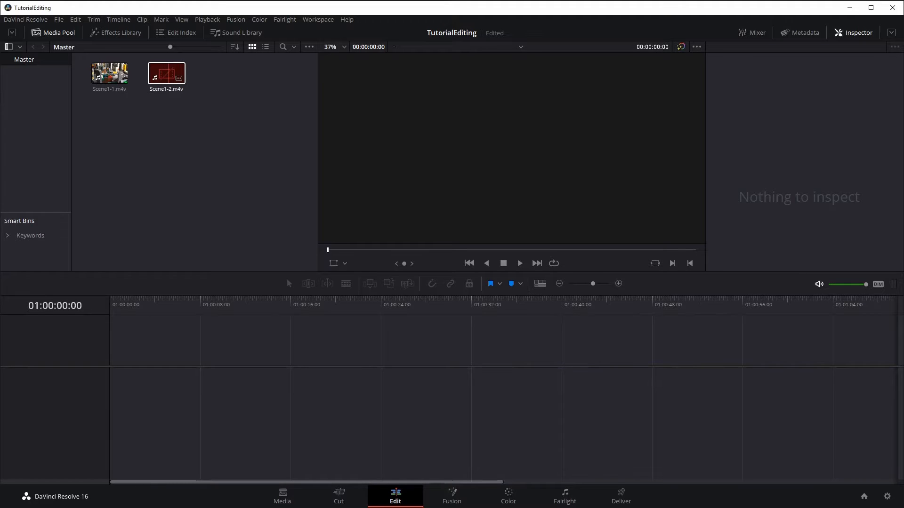
right_click(168, 70)
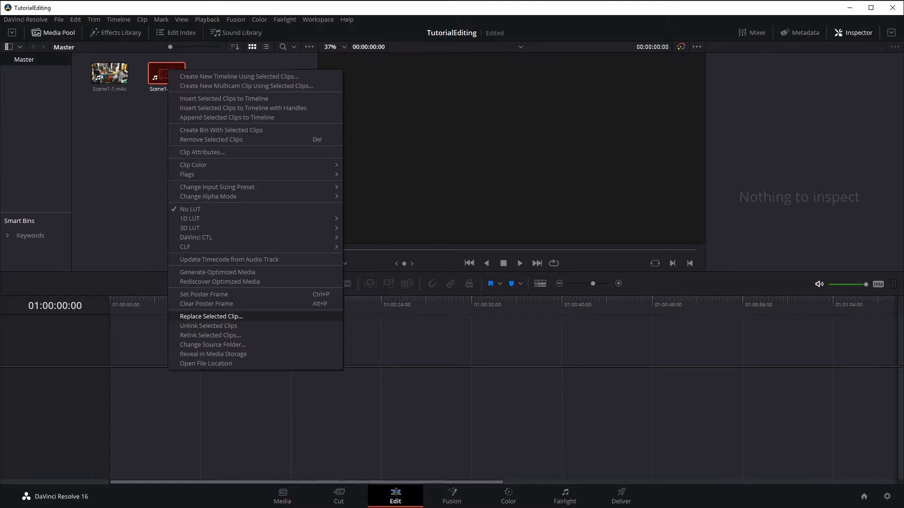
left_click(211, 317)
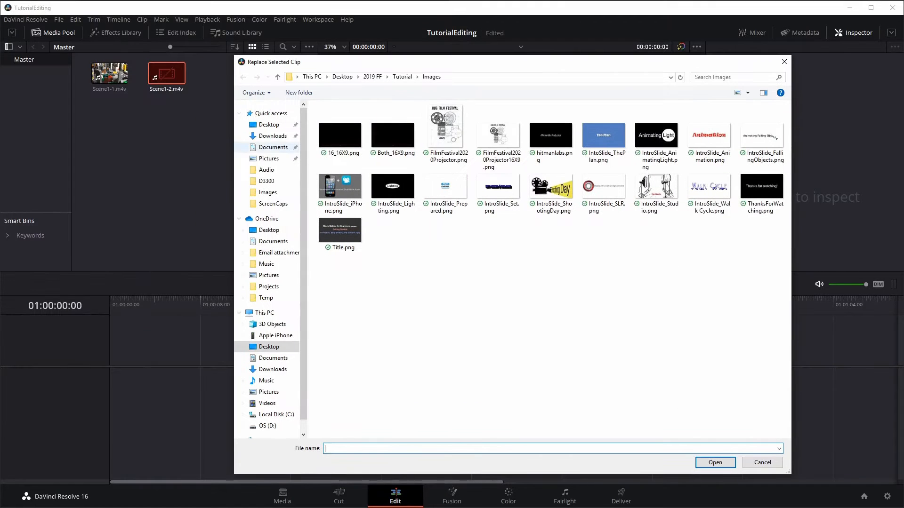
left_click(273, 136)
left_click(269, 124)
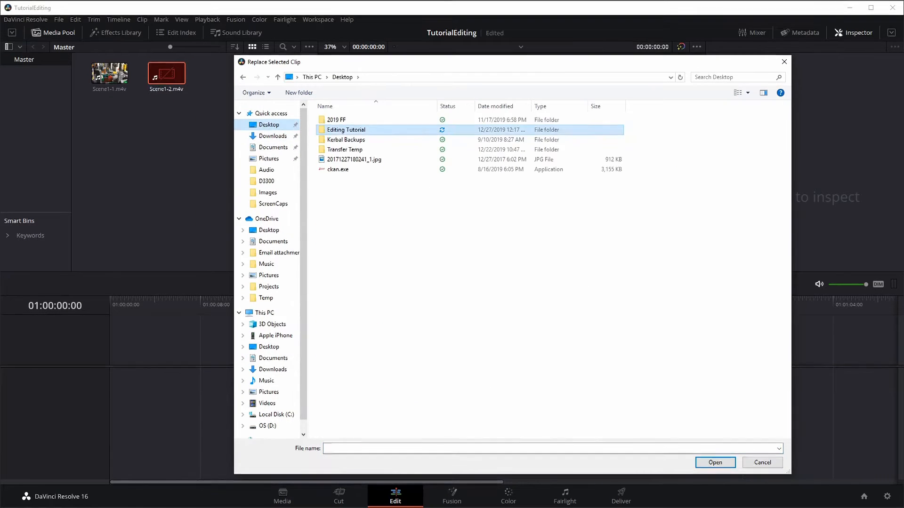
double_click(346, 130)
double_click(346, 119)
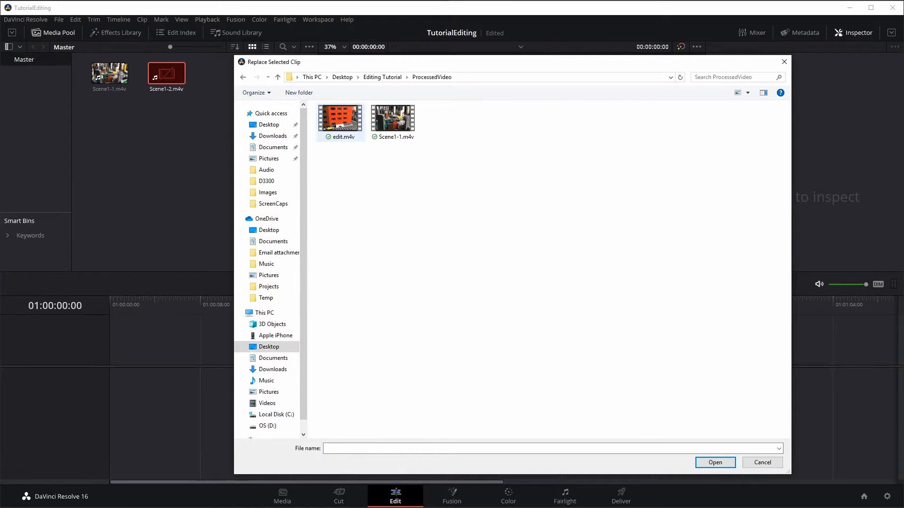
left_click(344, 120)
left_click(715, 463)
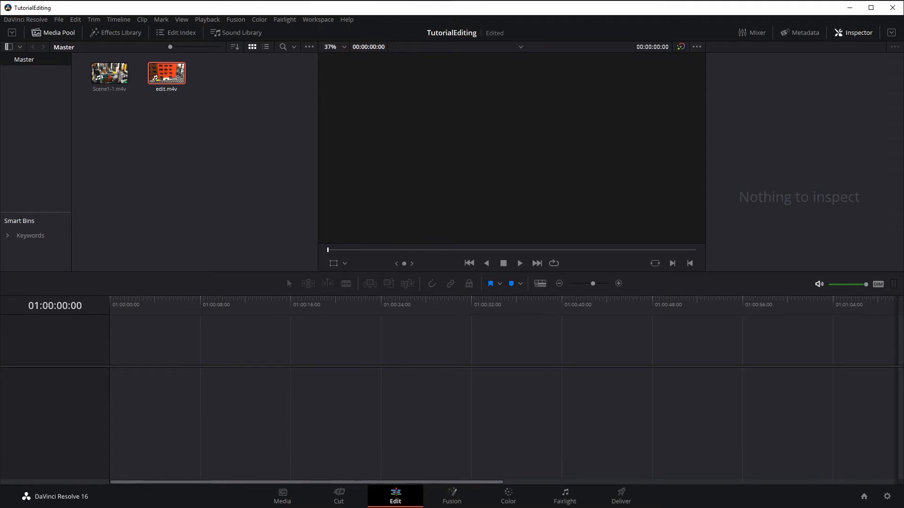
- Remove the edit.m4v clip from the media pool
key("alt+Tab")
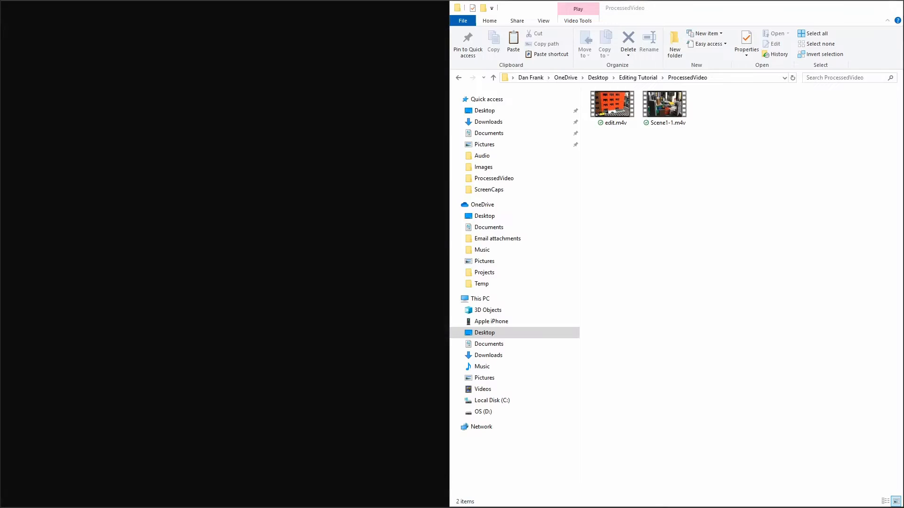
left_click(194, 141)
right_click(157, 71)
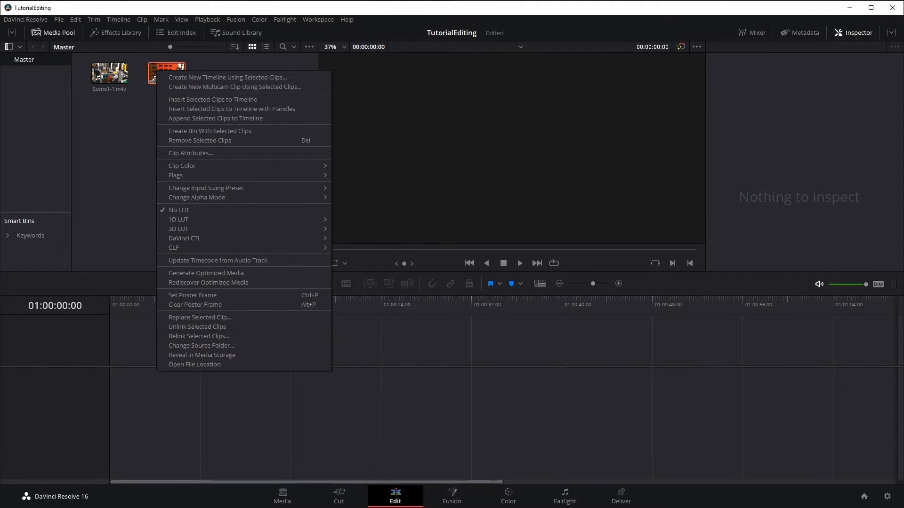
left_click(199, 141)
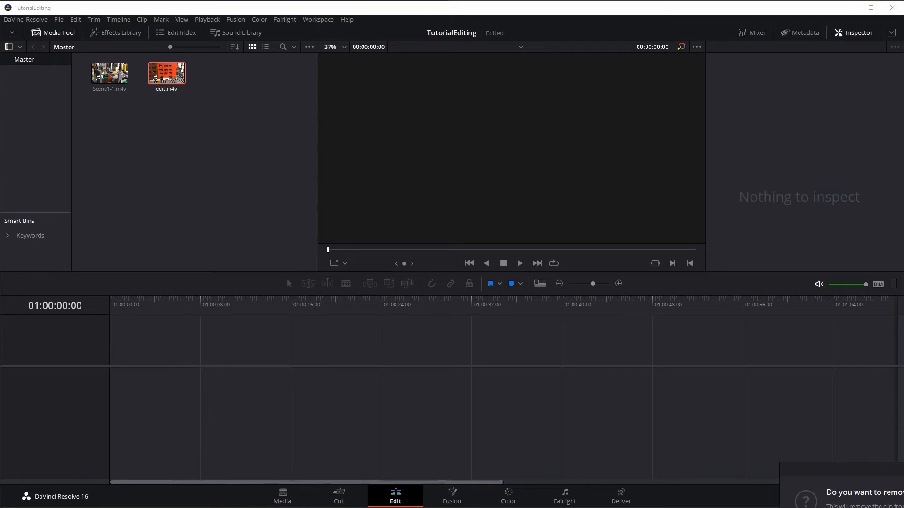
key("Return")
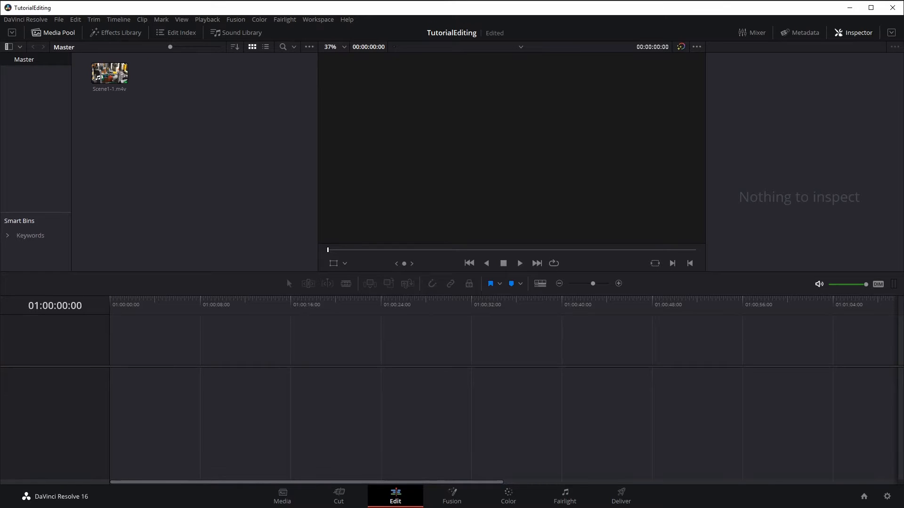
- In File Explorer, rename edit.m4v to Scene1-2.m4v and import it into the DaVinci Resolve media pool
key("alt+Tab")
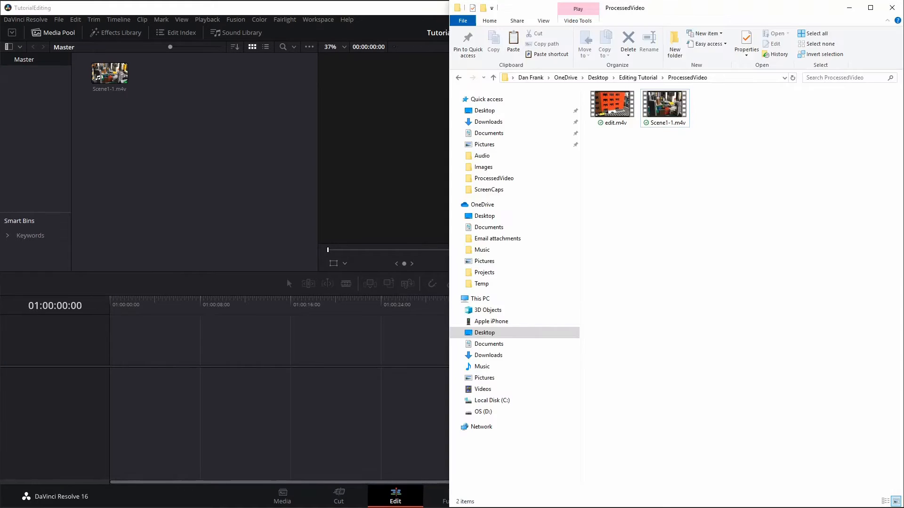
left_click(613, 106)
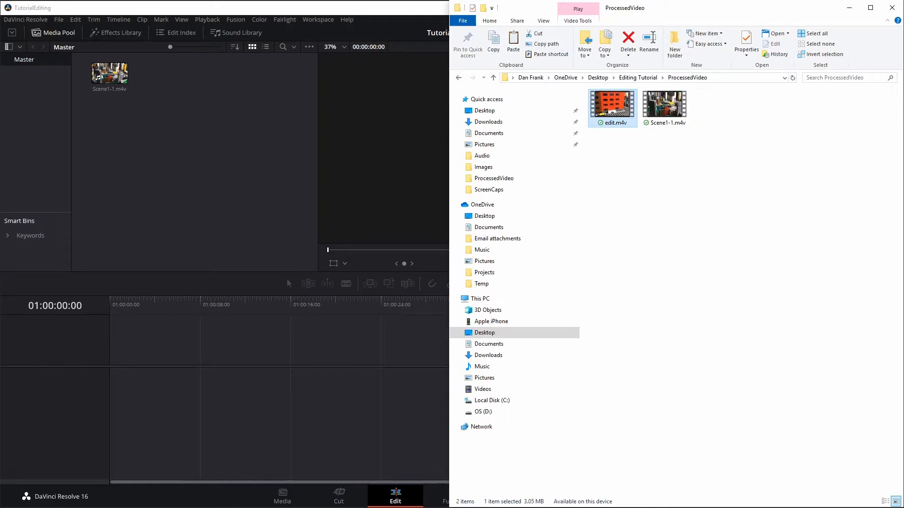
key("F2")
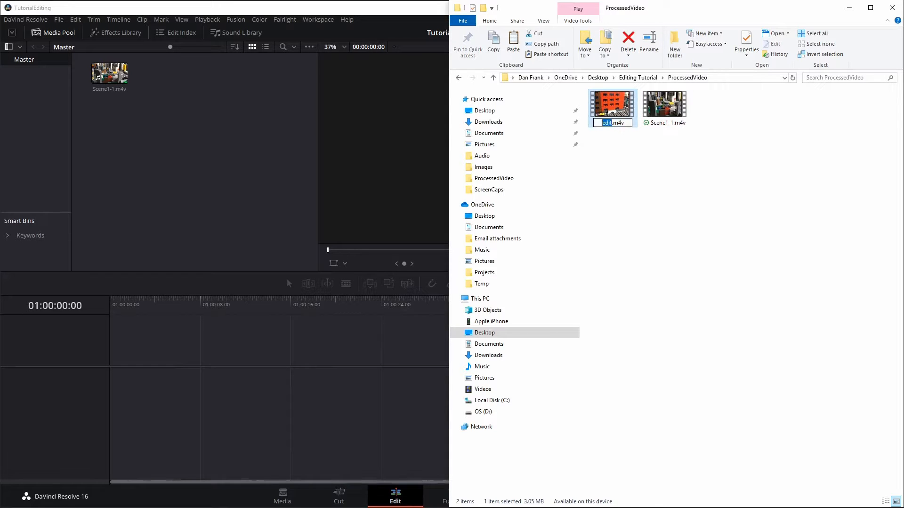
type("Scene1-3")
key("BackSpace")
type("2")
key("Return")
left_click_drag(664, 106, 201, 113)
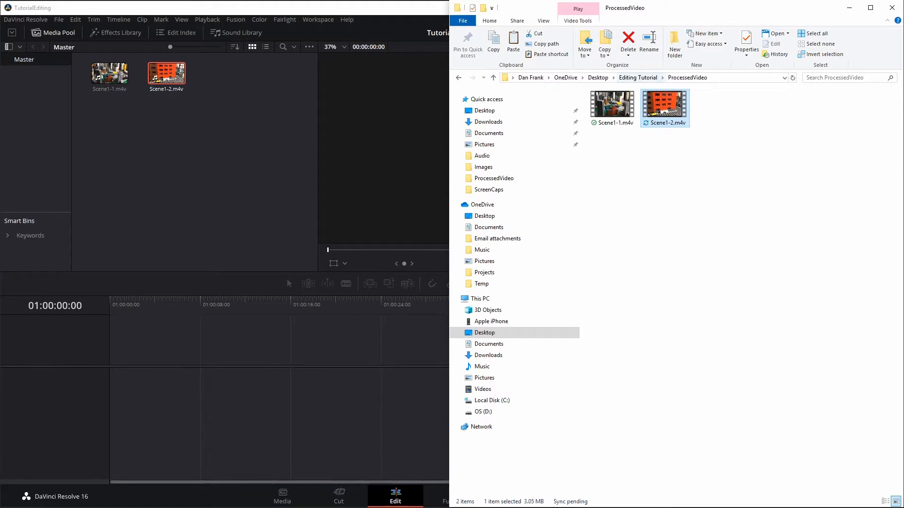
- Import all images from the Raw Animation > scene1-3 folder into the media pool as an image sequence
left_click(638, 77)
left_click(618, 116)
double_click(619, 116)
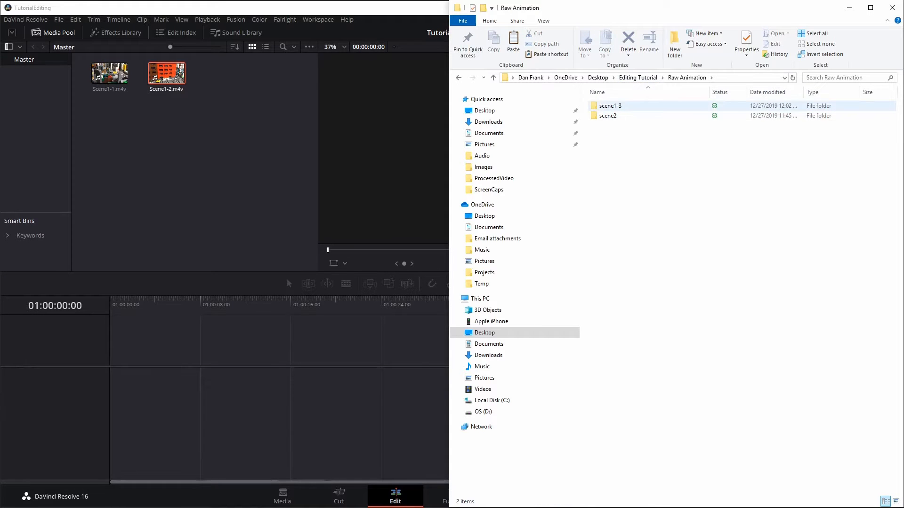
double_click(611, 106)
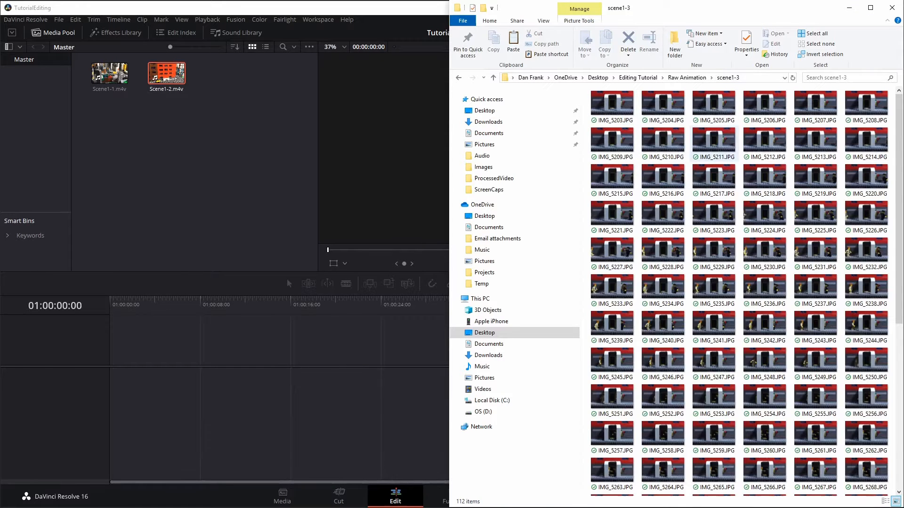
key("ctrl+a")
left_click_drag(714, 140, 225, 89)
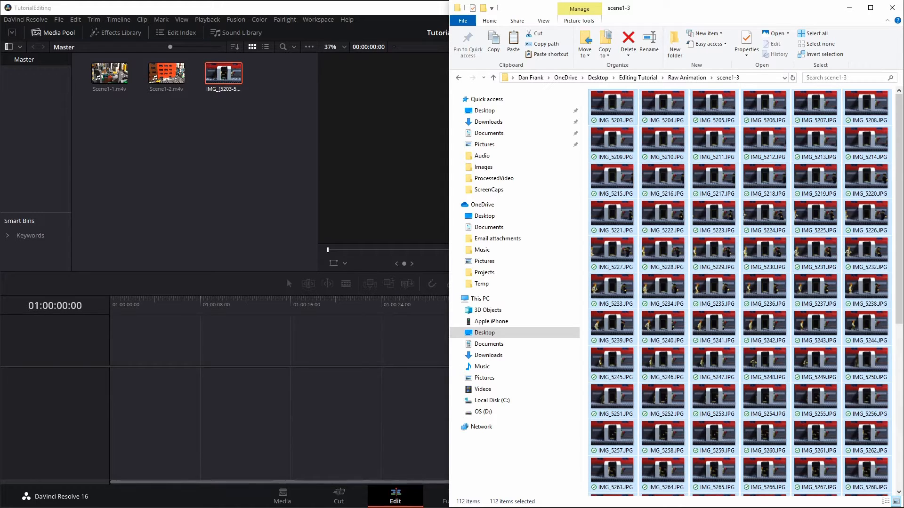
- Import all images from the Raw Animation > scene2 folder into the media pool as an image sequence
left_click(687, 78)
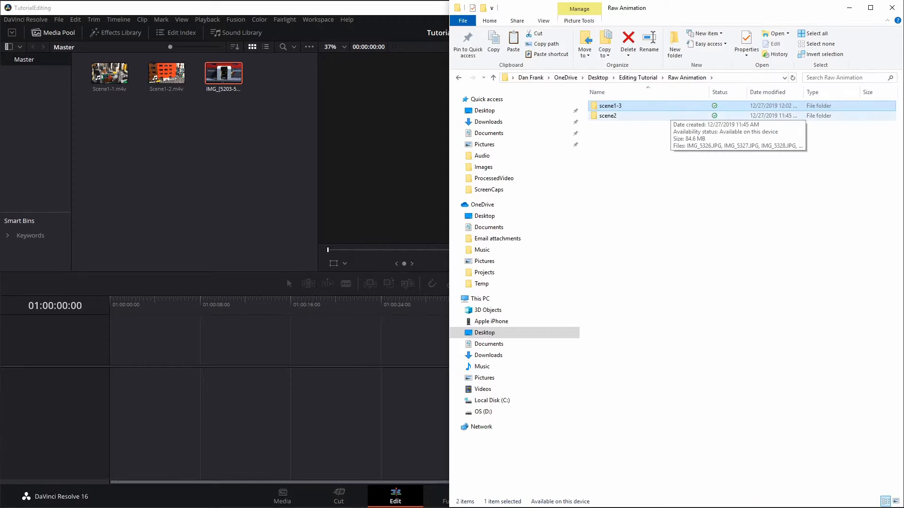
double_click(668, 116)
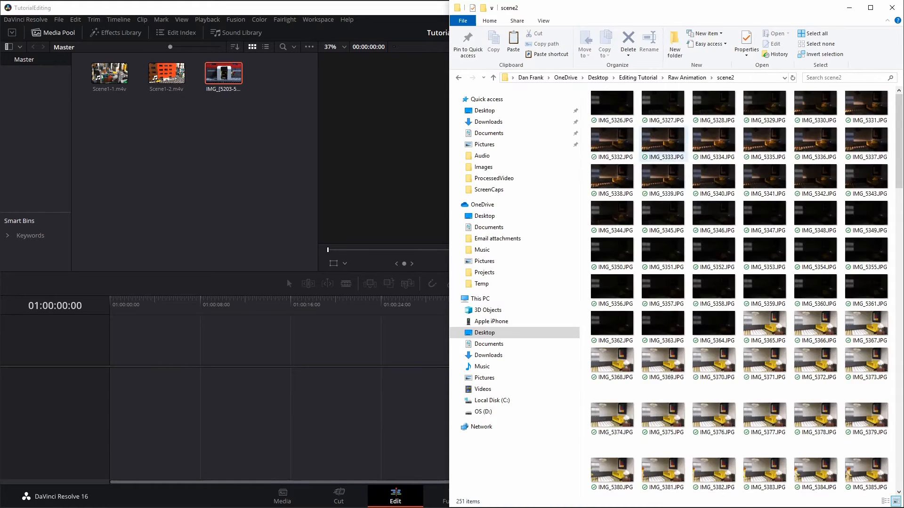
key("ctrl+a")
left_click_drag(663, 142, 152, 135)
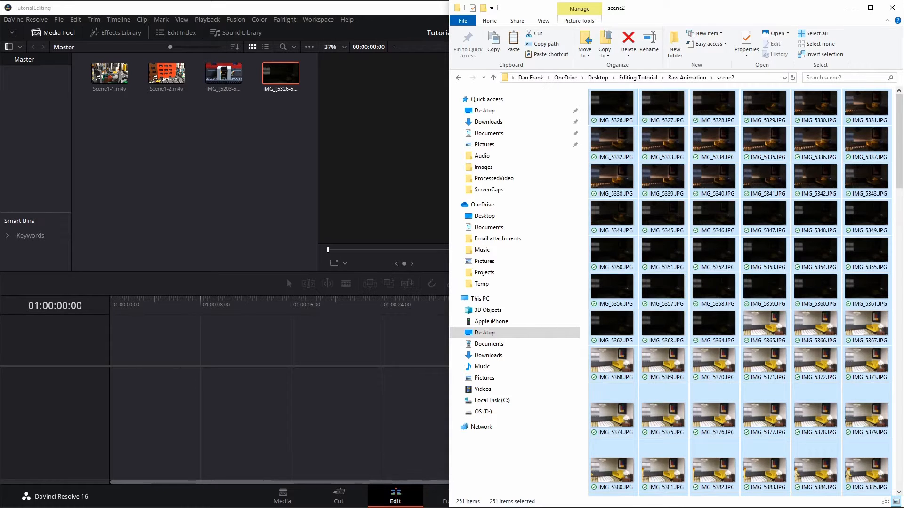
- On the Cut page, rename the IMG_[5203-5314].JPG image sequence in the media pool to Scene1-3 through its clip attributes
left_click(195, 170)
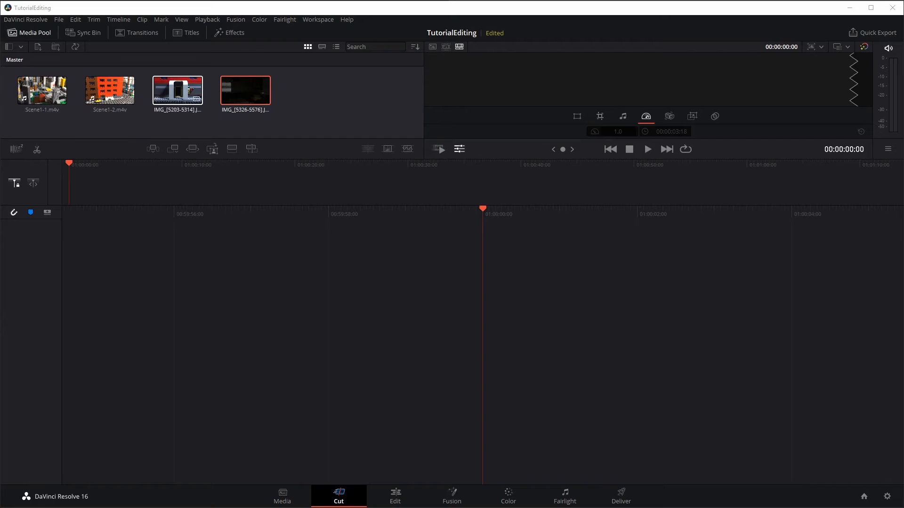
left_click(181, 93)
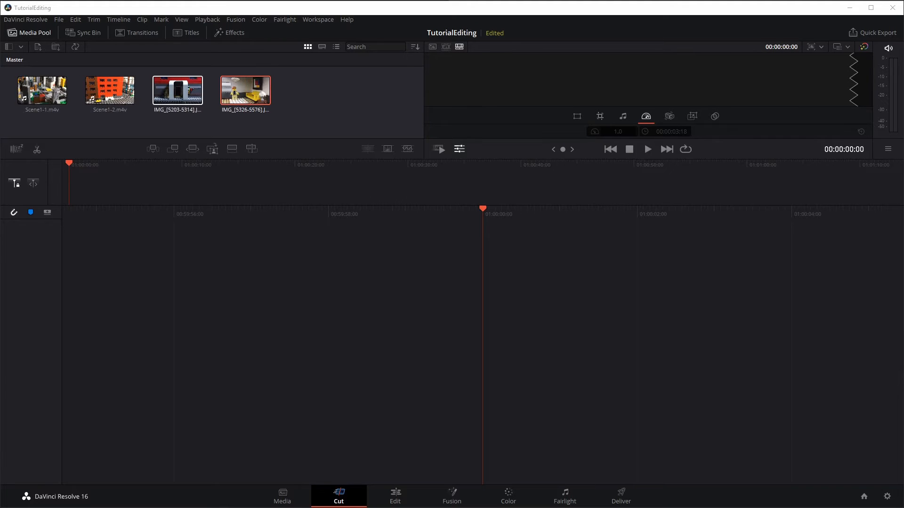
right_click(181, 93)
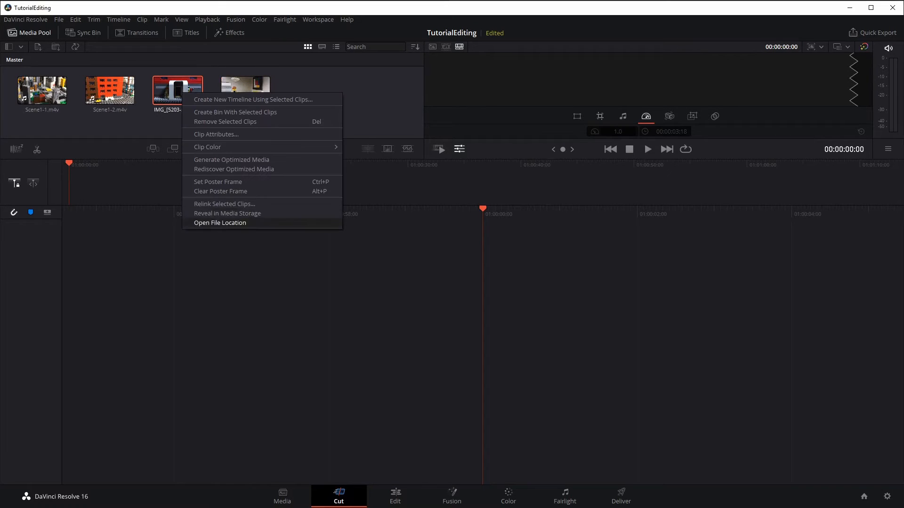
left_click(217, 135)
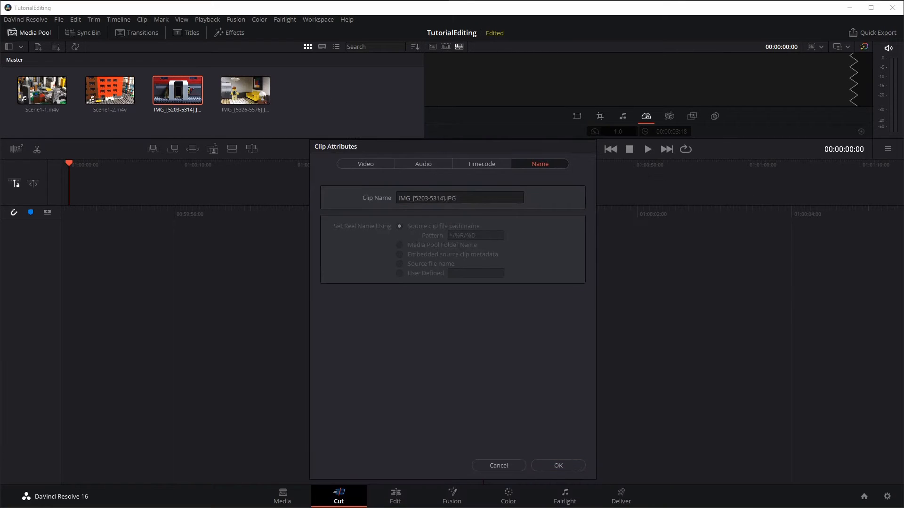
left_click_drag(457, 199, 397, 198)
type("S")
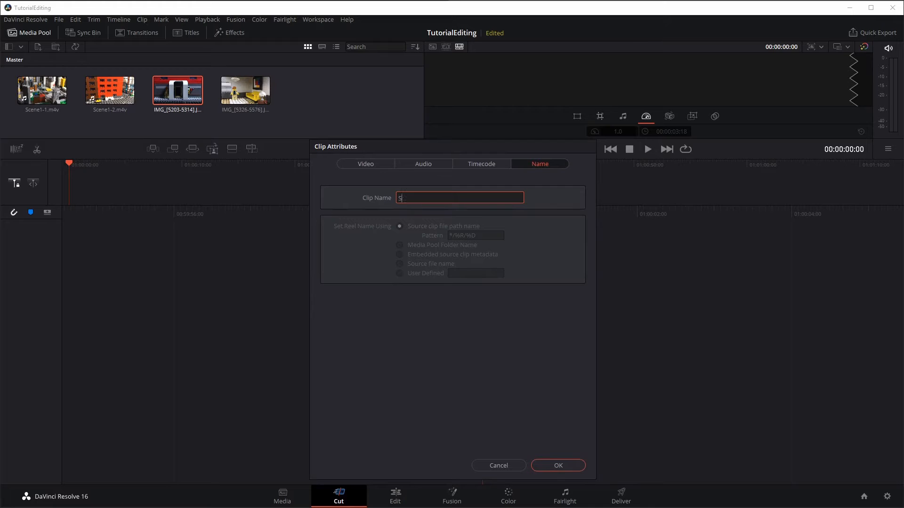
type("cene1-3")
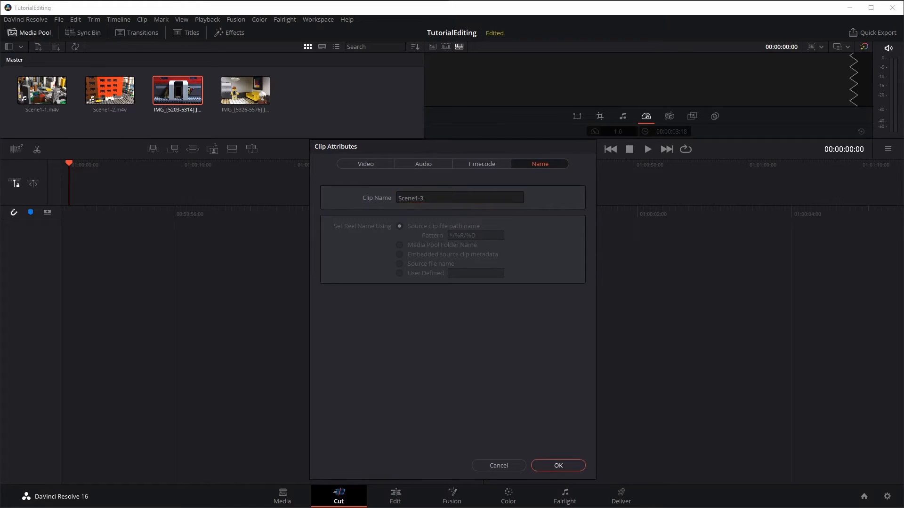
key("Return")
- Rename the IMG_[5326-5576].JPG image sequence in the media pool to Scene2 through its clip attributes
right_click(236, 101)
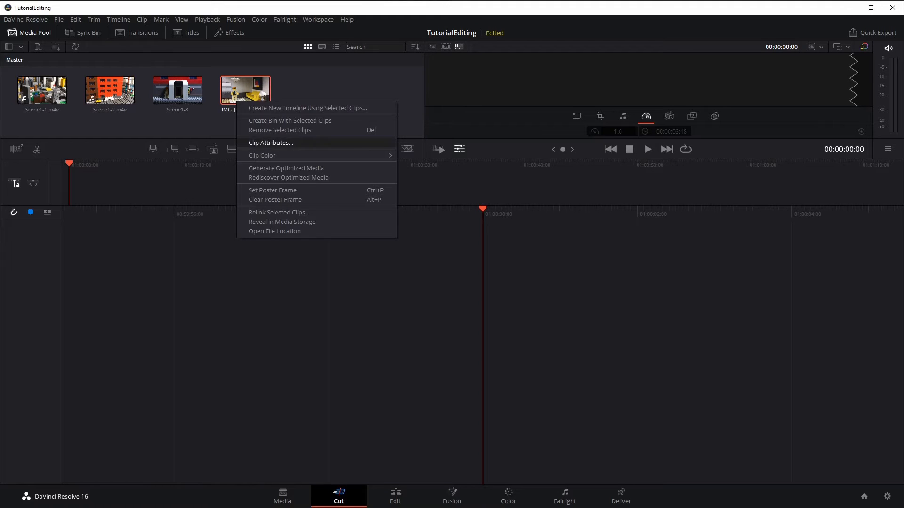
left_click(271, 143)
left_click_drag(829, 322, 416, 164)
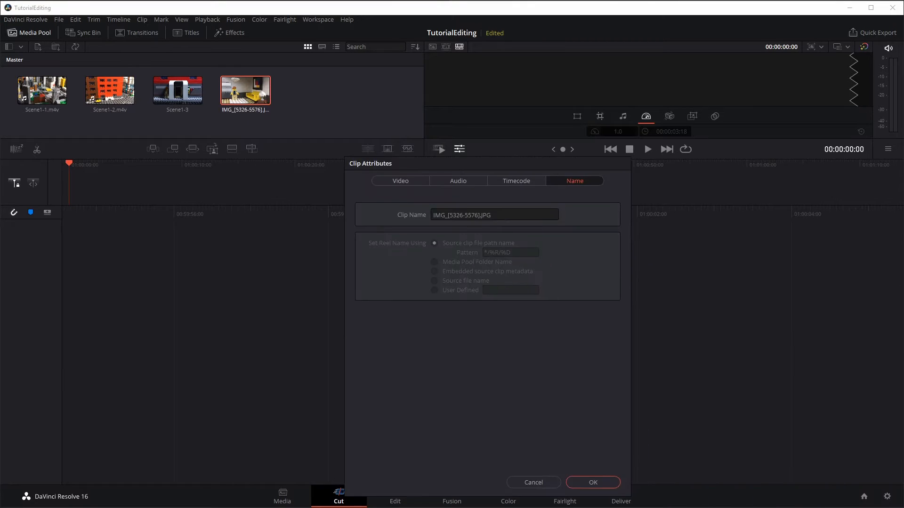
left_click(495, 215)
key("ctrl+a")
type("Scene")
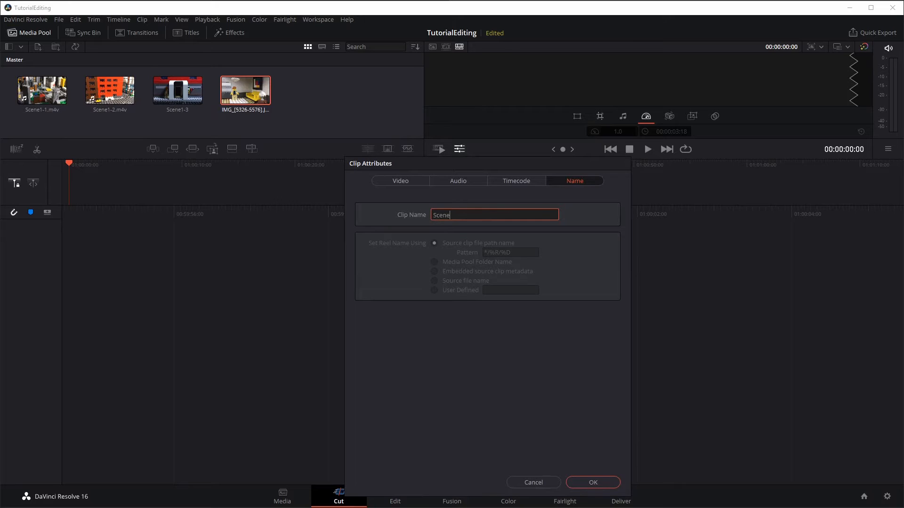
type("2")
key("Return")
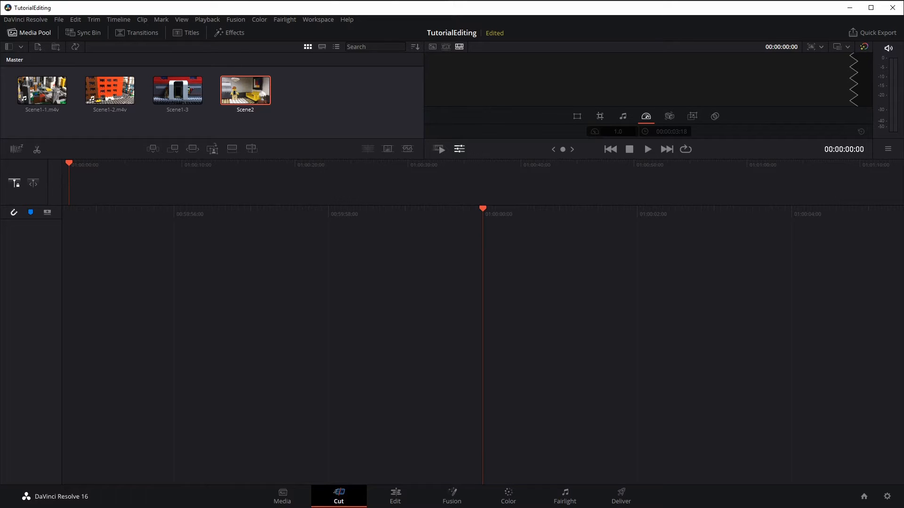
- Place the Scene1-1.m4v clip at the start of the empty timeline and play it back
left_click(44, 92)
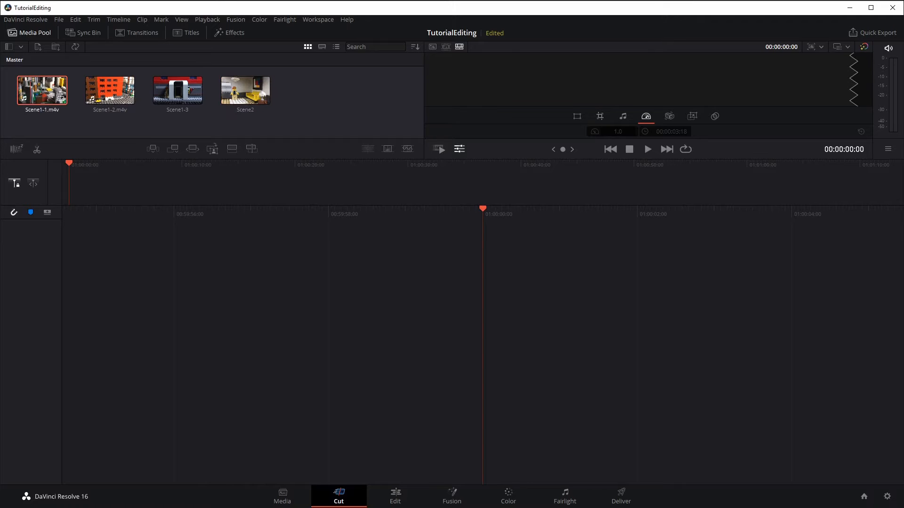
left_click_drag(43, 92, 110, 179)
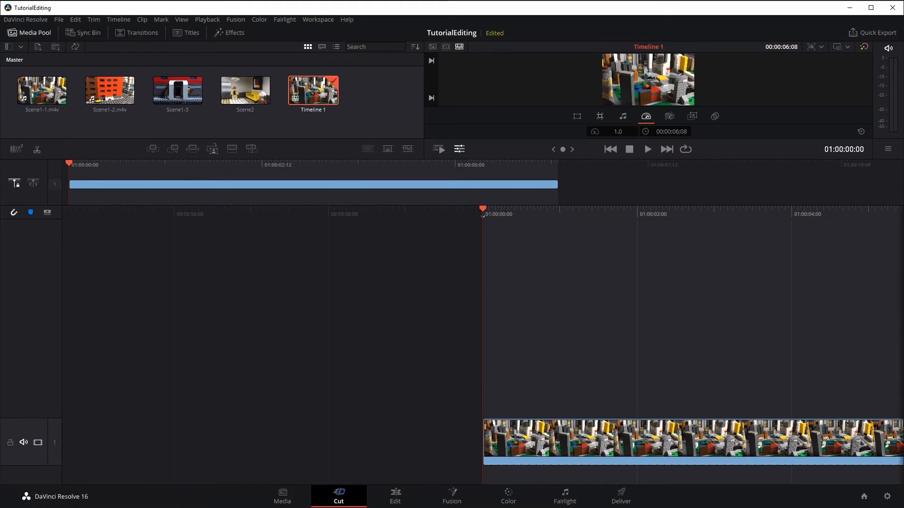
key("space")
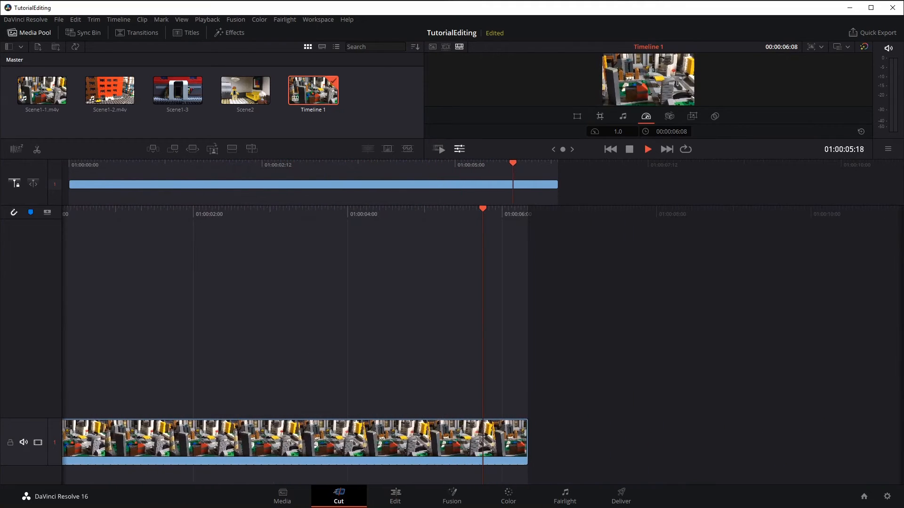
key("space")
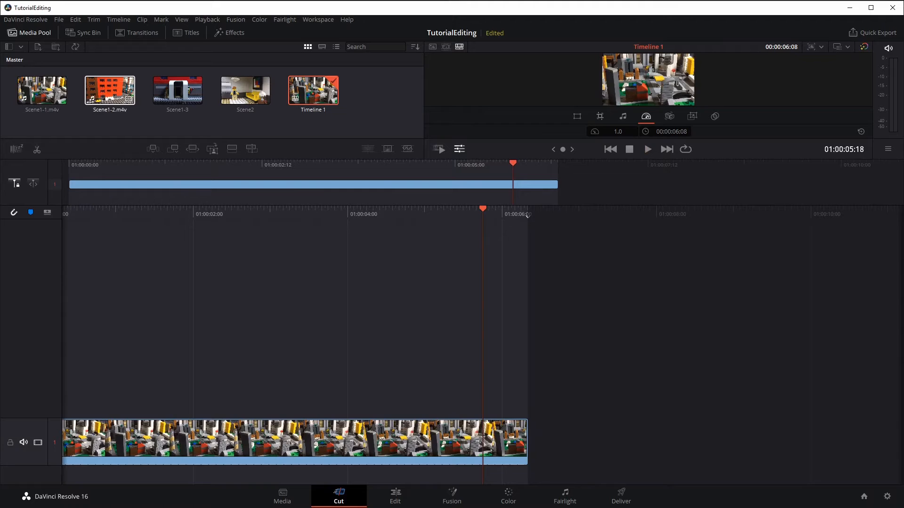
- Append Scene1-2.m4v directly after Scene1-1.m4v in the timeline and leave snapping turned on
left_click(110, 90)
left_click(173, 149)
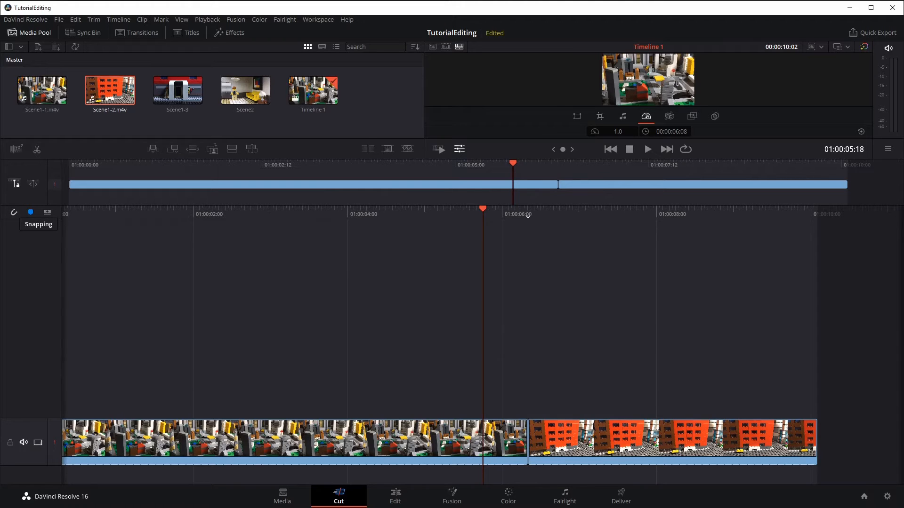
left_click_drag(649, 442, 676, 438)
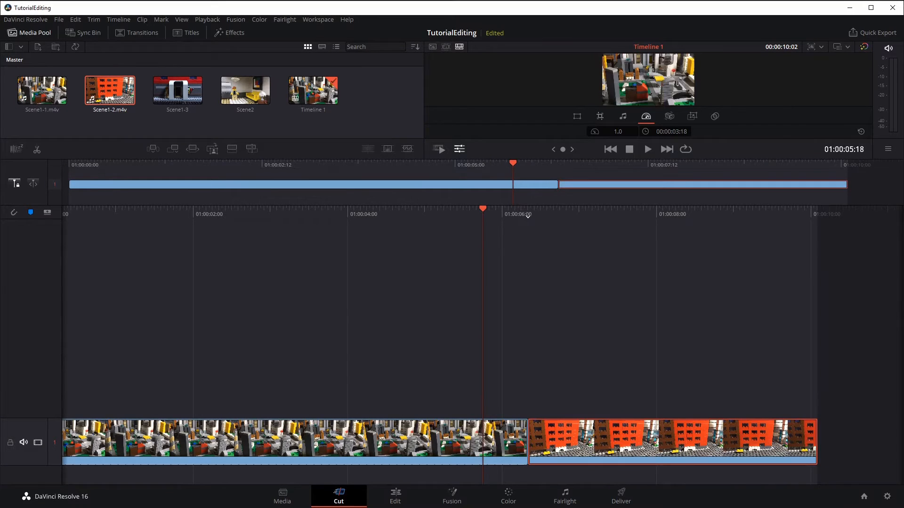
key("n")
- Append the Scene1-3 and Scene2 clips, in that order, to the end of the timeline
left_click(178, 90)
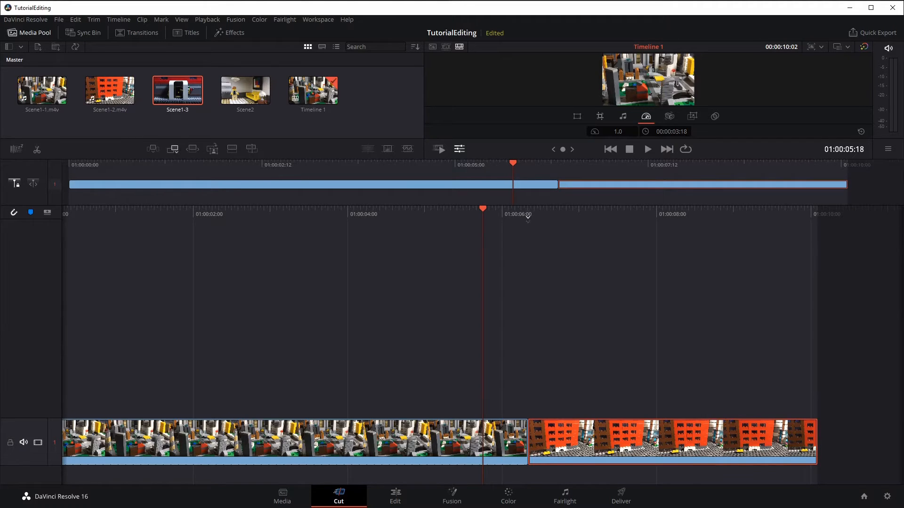
left_click(173, 149)
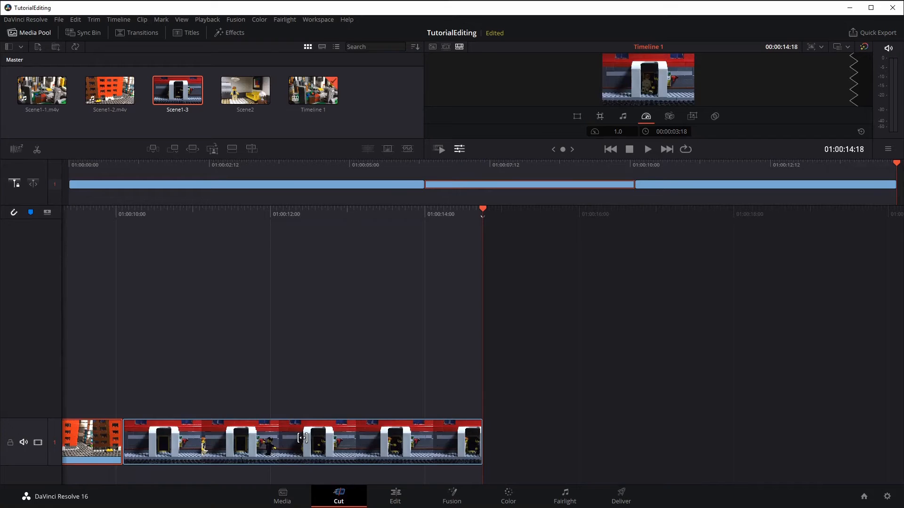
left_click(245, 90)
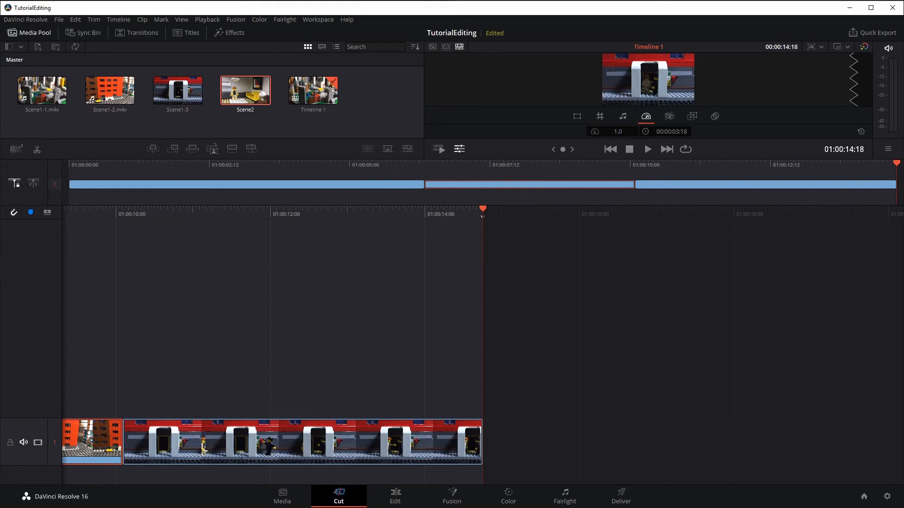
left_click(173, 149)
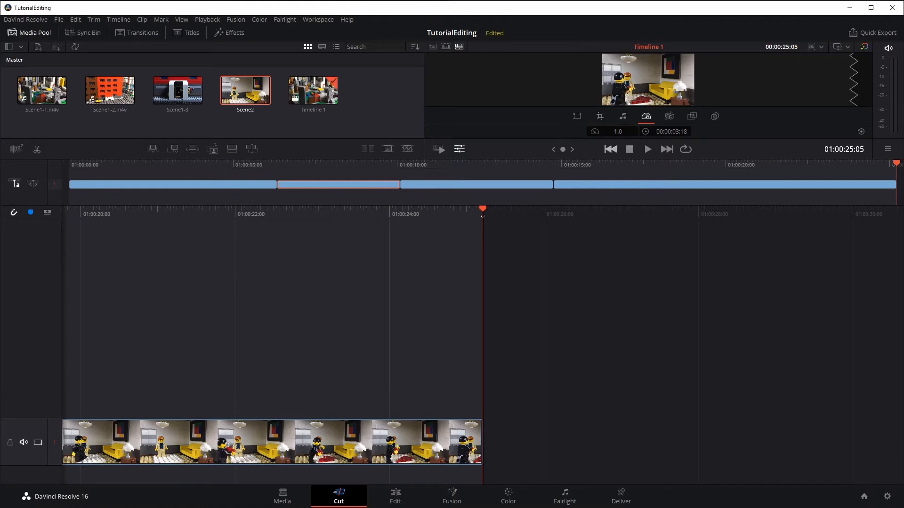
- Return to the start of the timeline and play back parts of the assembled clips, skipping from clip to clip
key("Up")
key("Up")
key("Up")
key("Up")
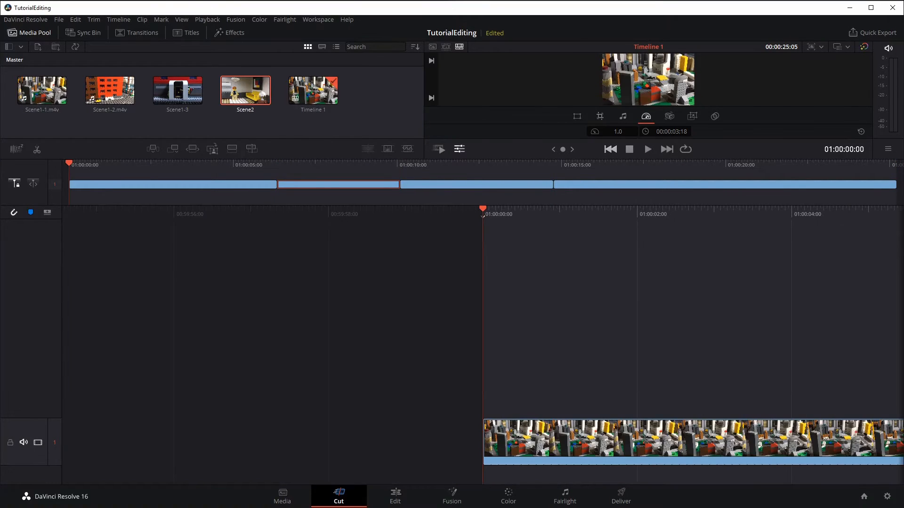
key("space")
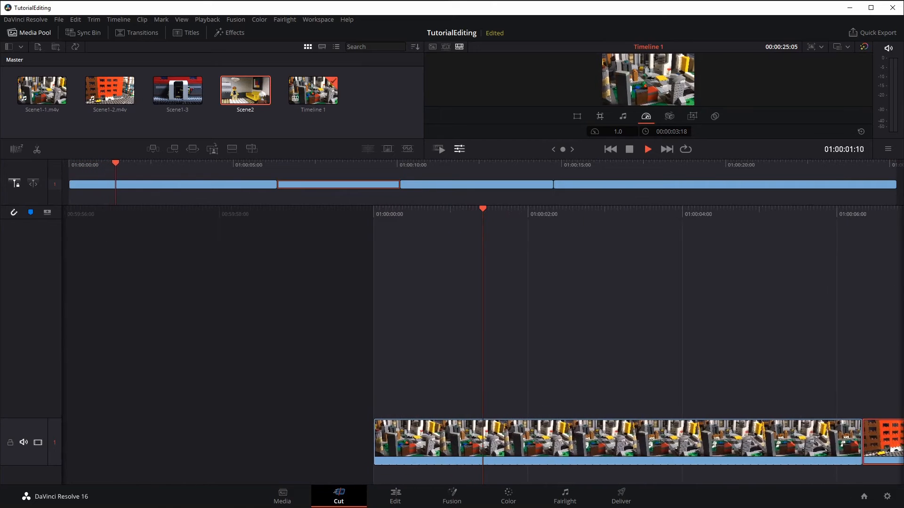
key("Down")
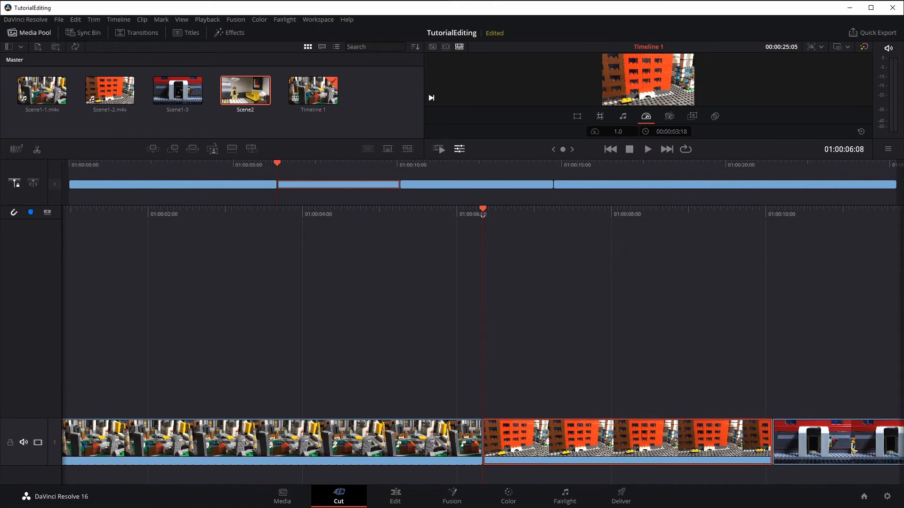
key("space")
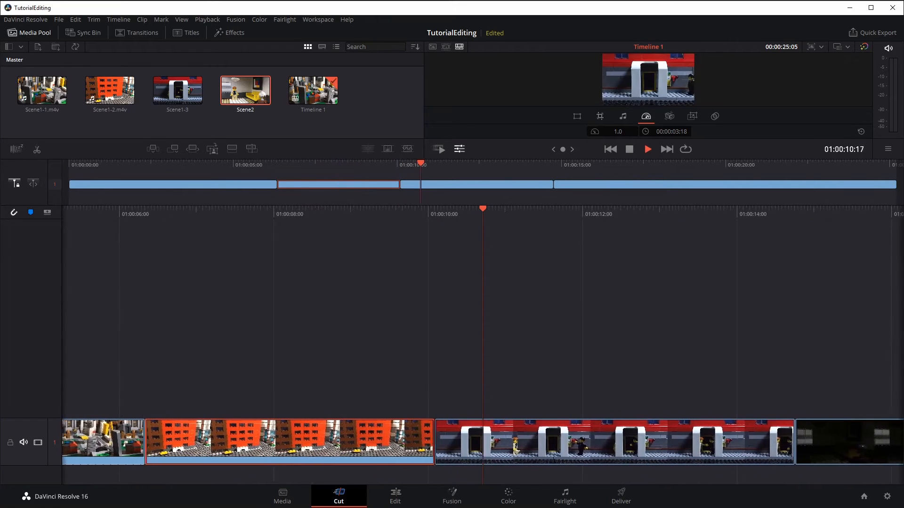
key("space")
key("Down")
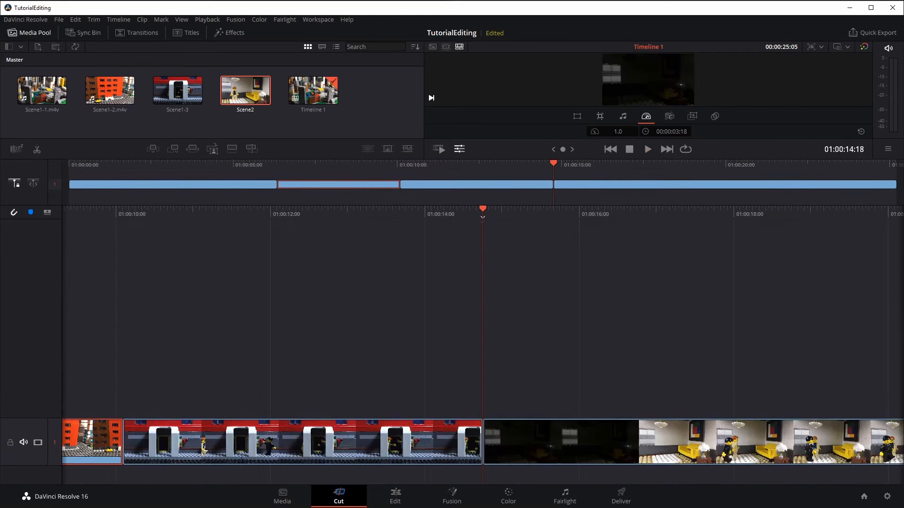
key("space")
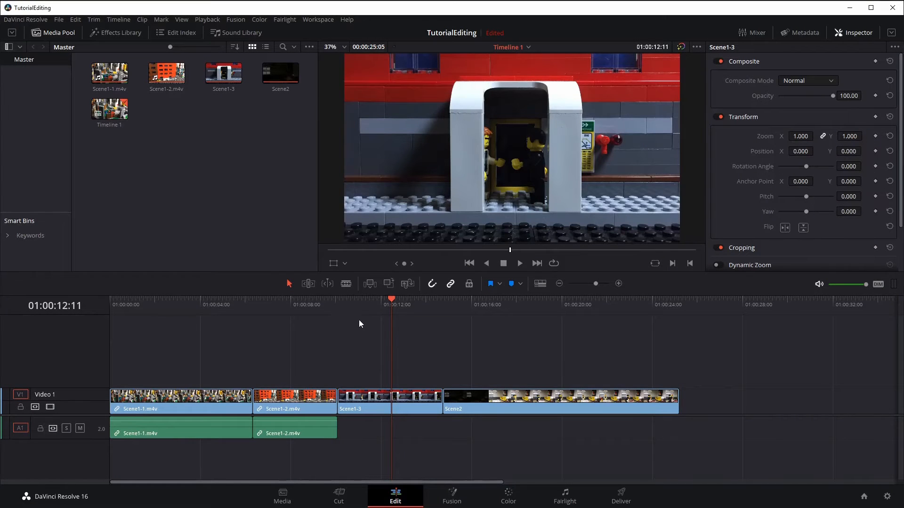
- On the Edit page, play a short part of each of the four timeline clips from the beginning to examine their motion
left_click_drag(393, 299, 114, 332)
key("space")
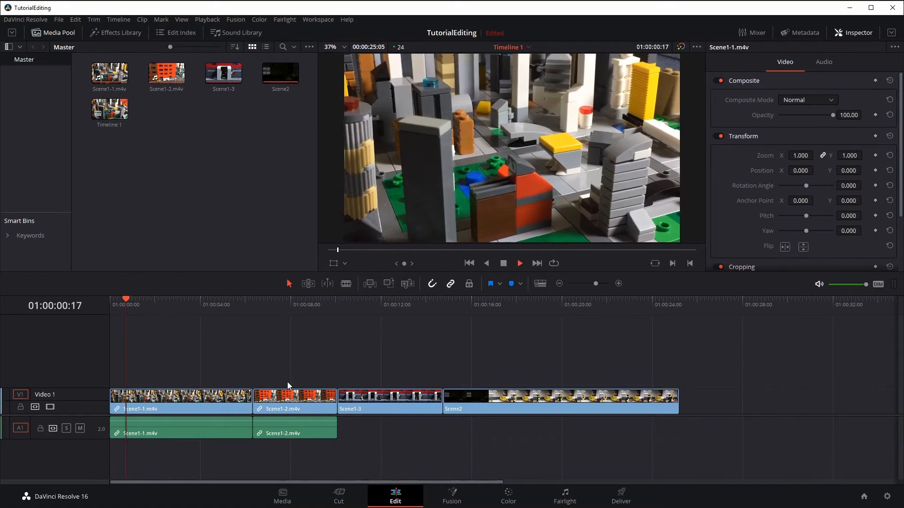
left_click(268, 312)
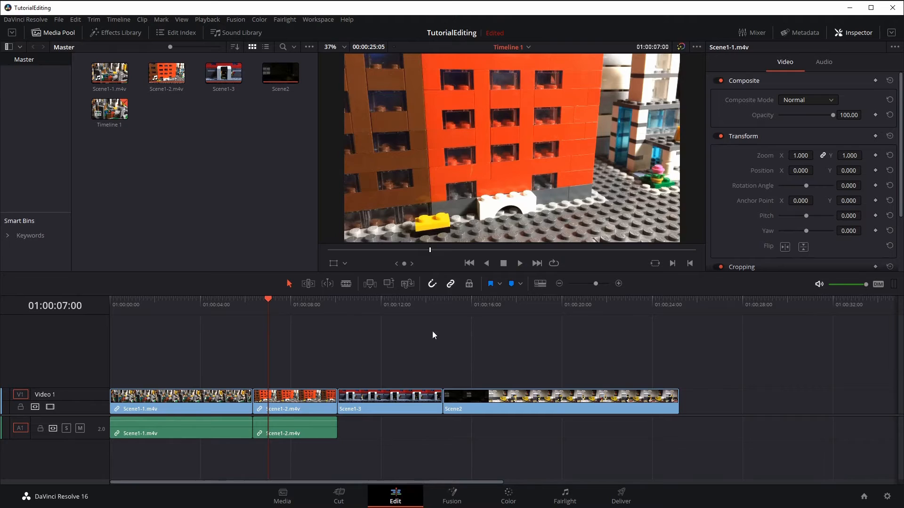
key("space")
left_click_drag(303, 301, 351, 307)
key("space")
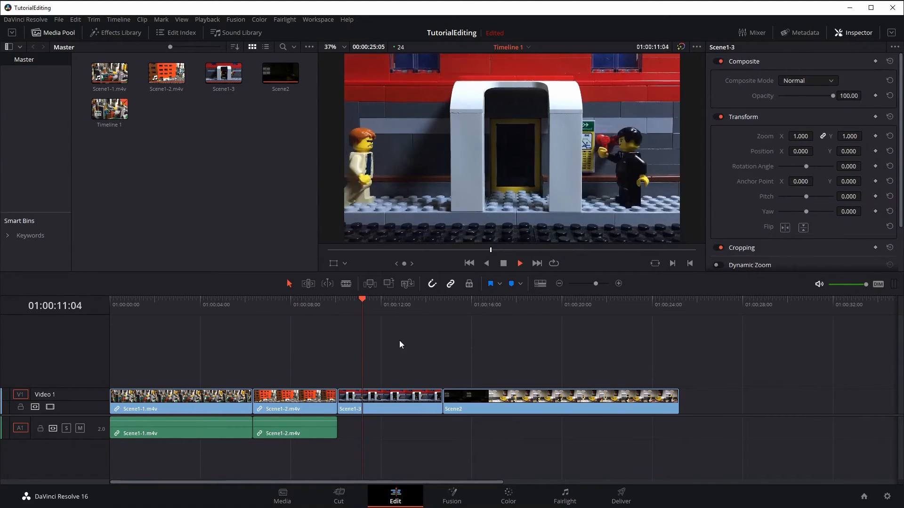
key("space")
left_click_drag(382, 301, 477, 301)
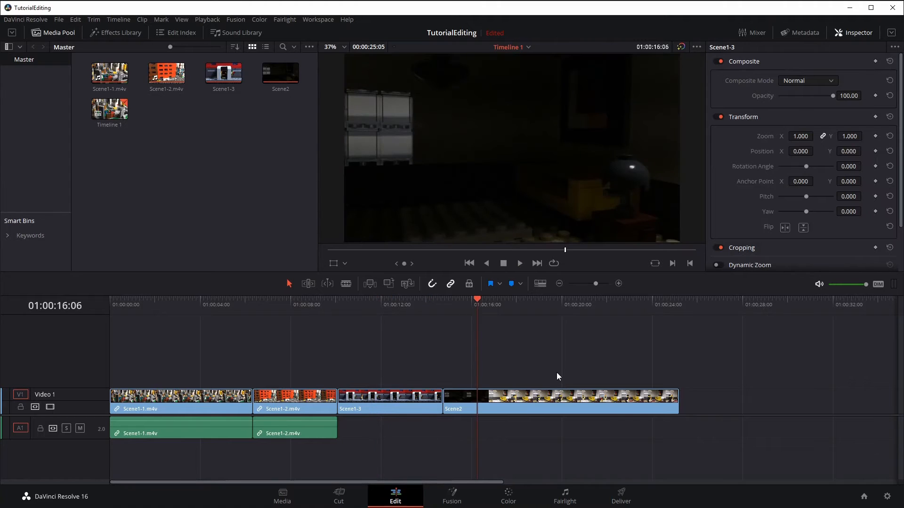
key("space")
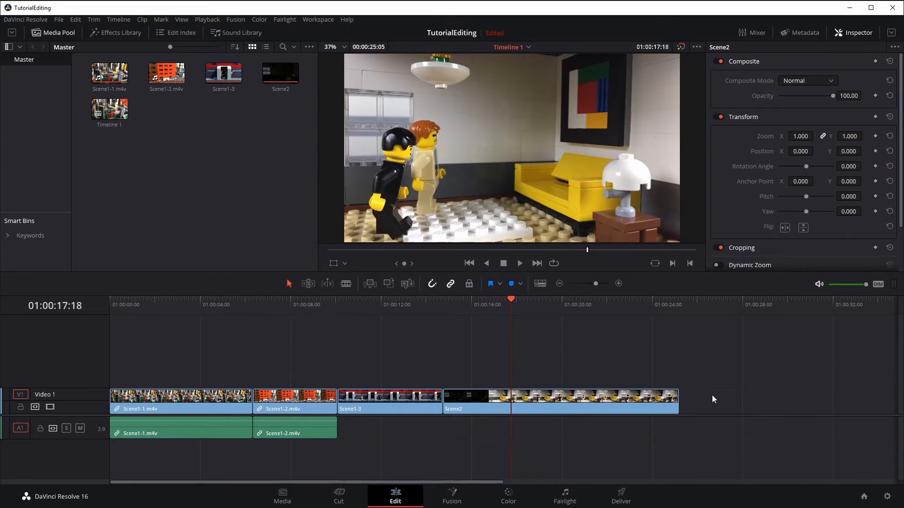
- Review the project settings and move the playhead back to the start of the timeline
left_click(887, 499)
left_click_drag(891, 144, 521, 35)
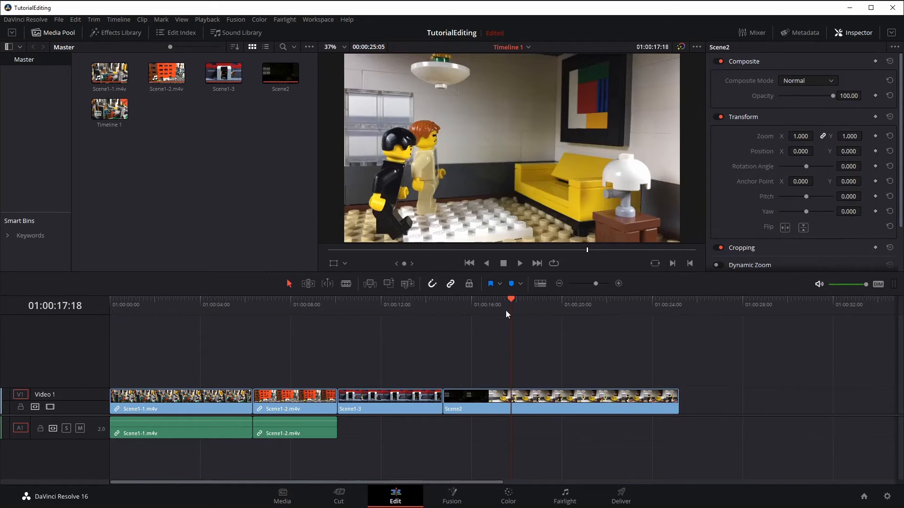
left_click_drag(506, 309, 108, 339)
left_click(189, 407)
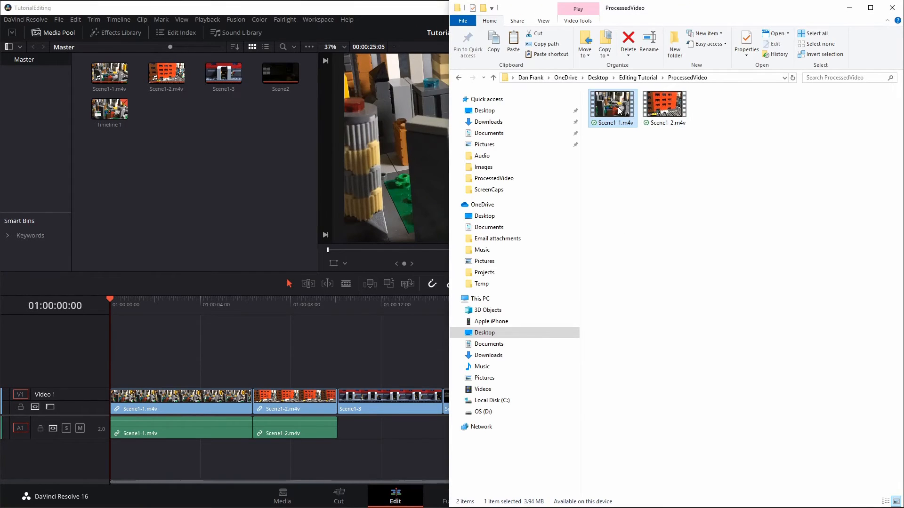
- In File Explorer's ProcessedVideo folder, view the detailed properties of Scene1-1.m4v to examine its video frame rate
right_click(620, 110)
left_click(651, 337)
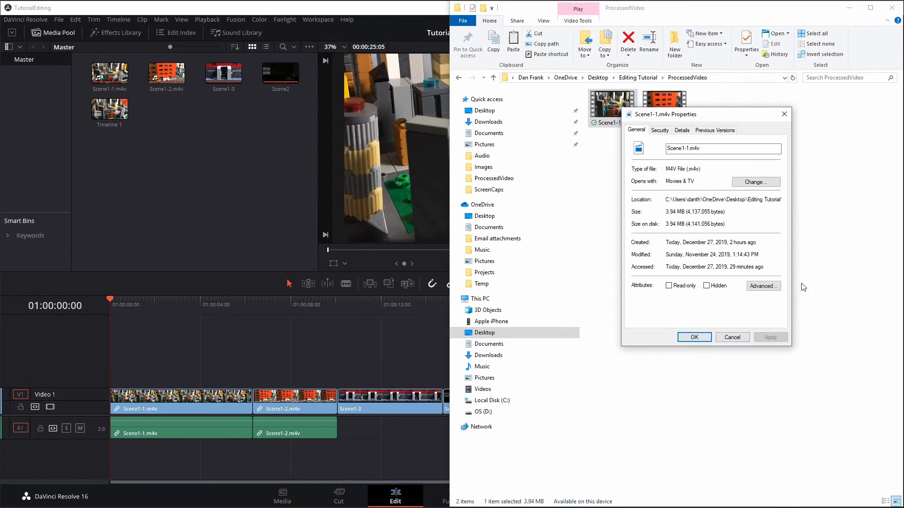
left_click(683, 131)
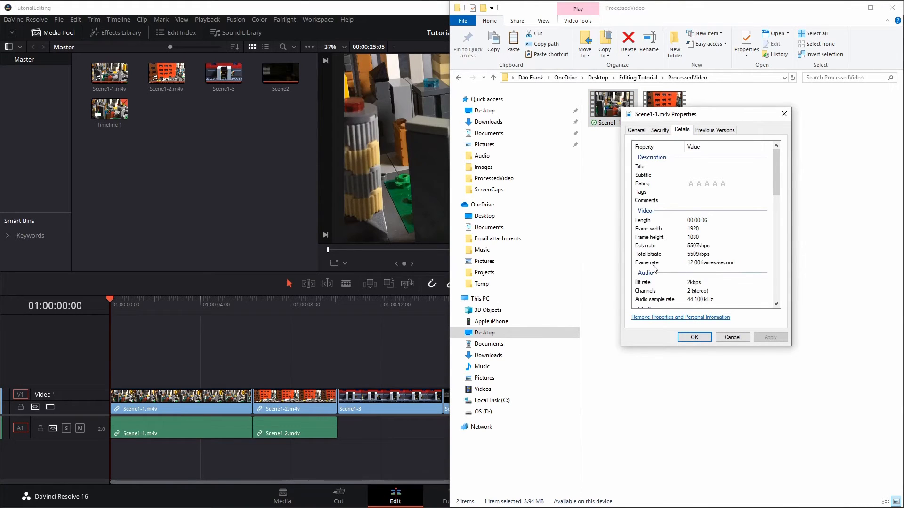
- Close the file properties, switch back to DaVinci Resolve and move the playhead to the start of Scene1-3
left_click(732, 337)
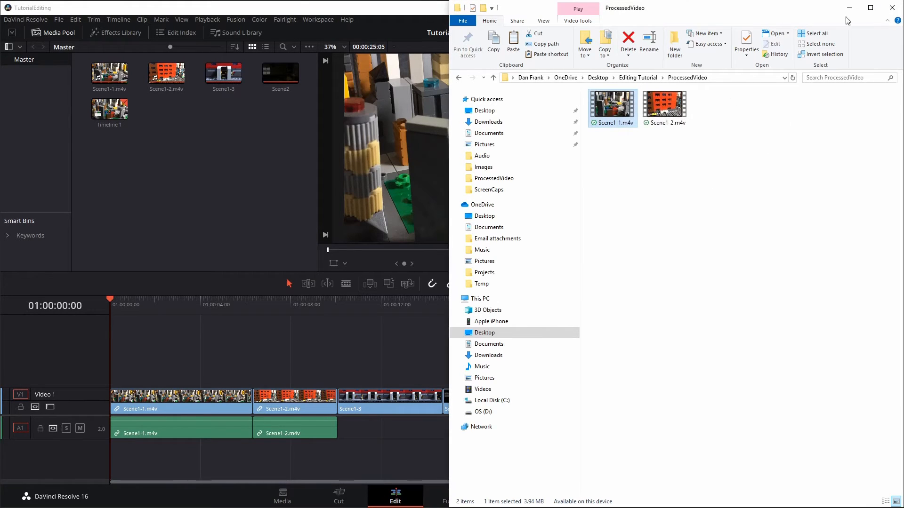
left_click(849, 7)
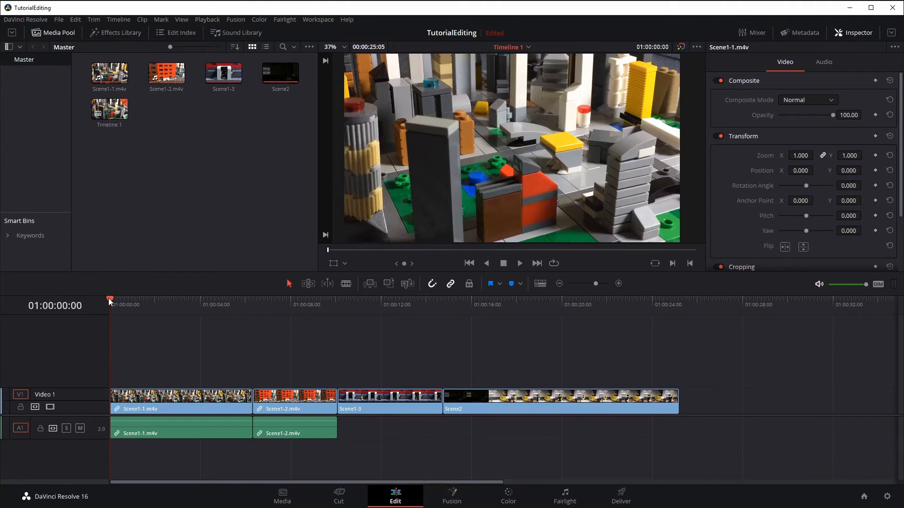
left_click_drag(108, 298, 339, 313)
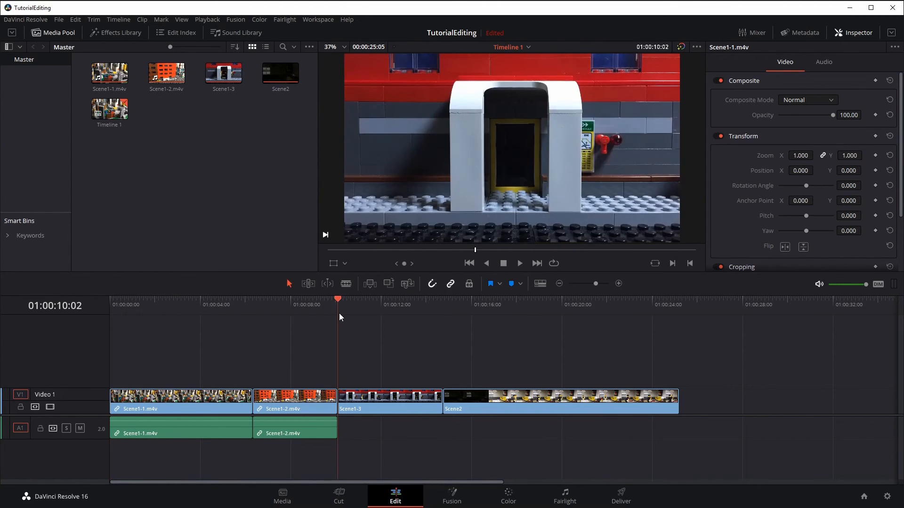
- Change the clip speed of Scene1-3 in the timeline to 12 frames per second and play it back
left_click(367, 407)
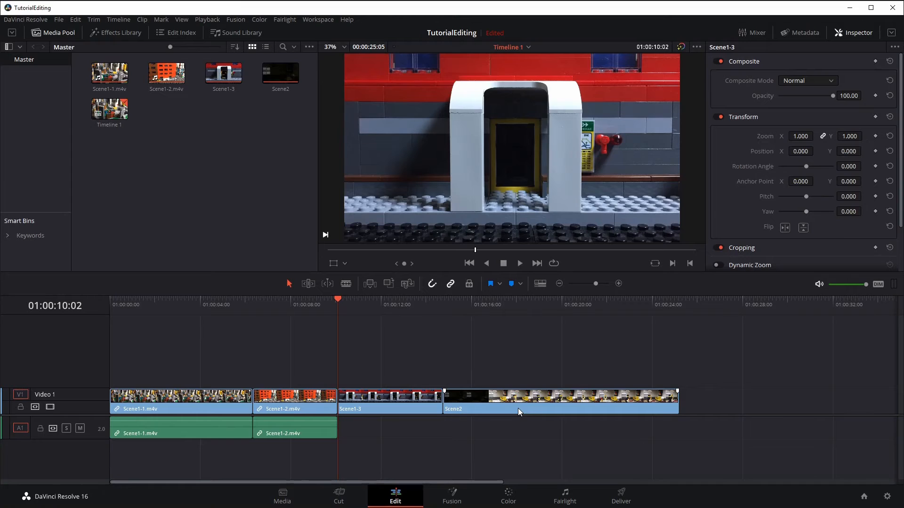
right_click(400, 408)
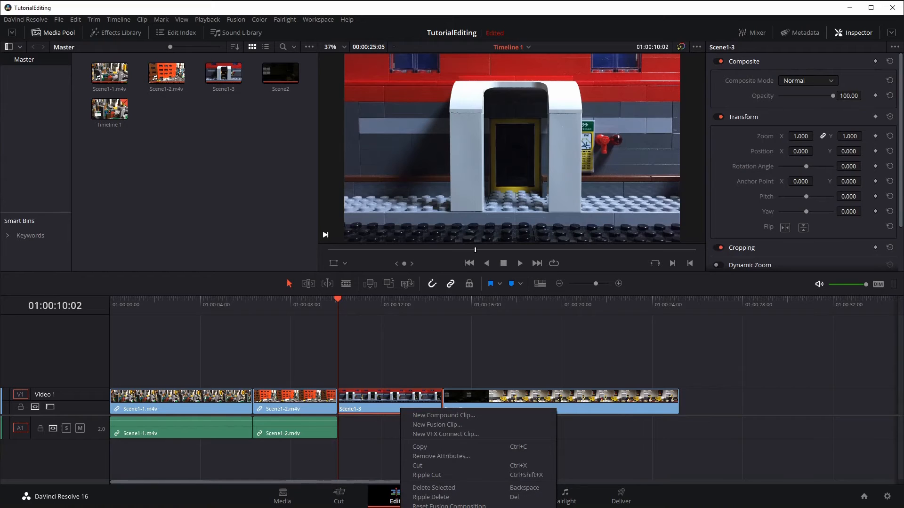
left_click(431, 507)
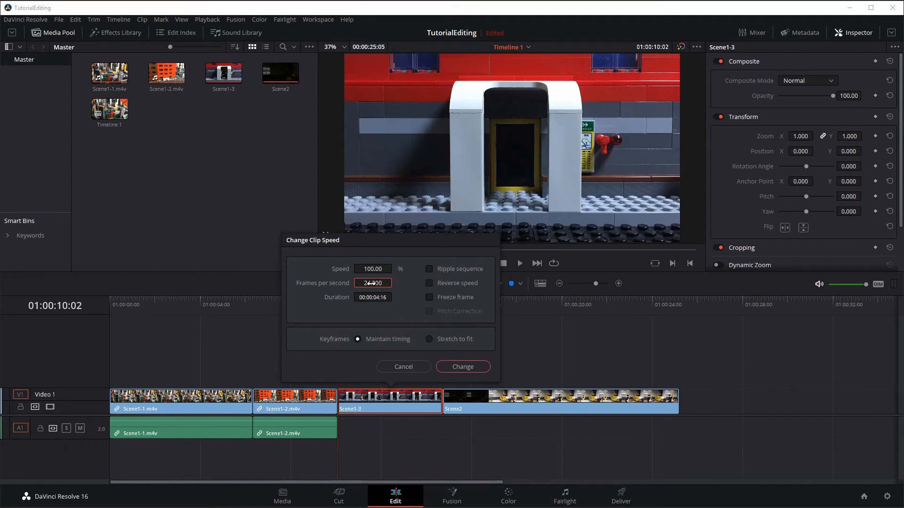
left_click(372, 283)
type("12")
left_click(457, 371)
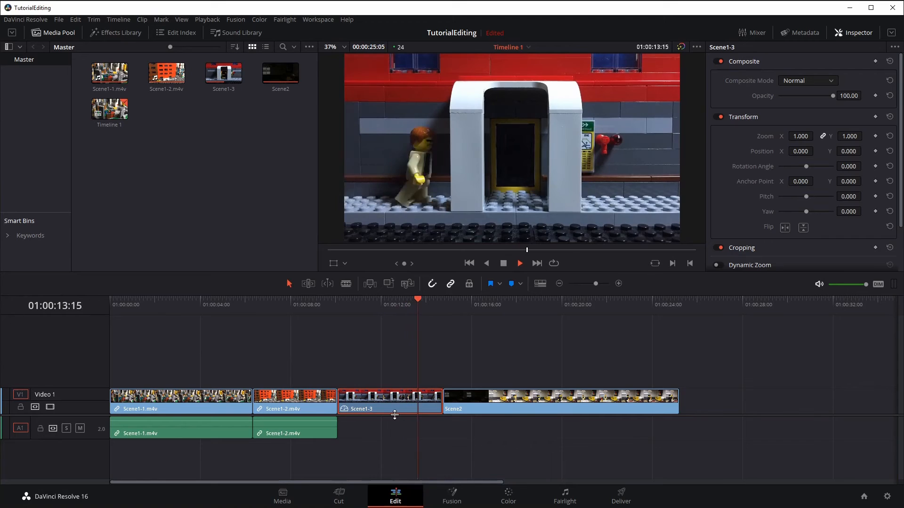
key("space")
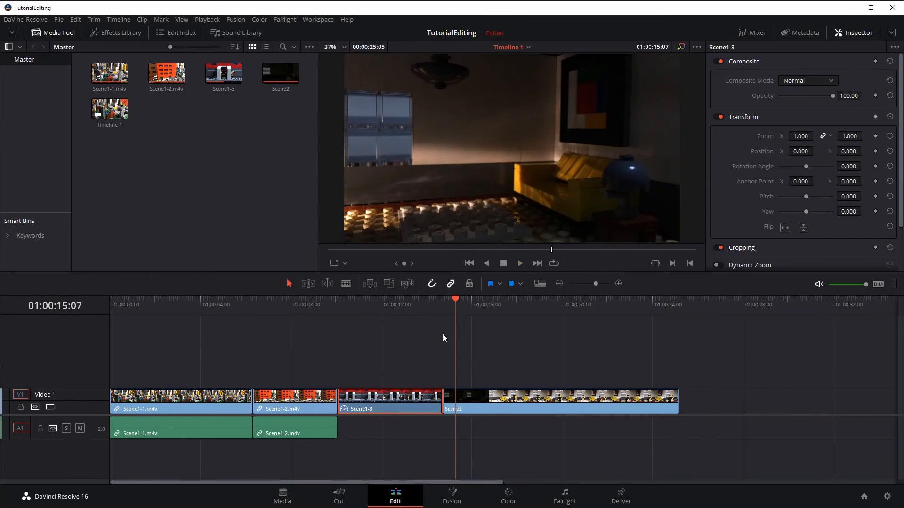
- Move Scene2 later in the timeline, extend the end of Scene1-3 to its full length and play the restored part
left_click_drag(458, 298, 444, 299)
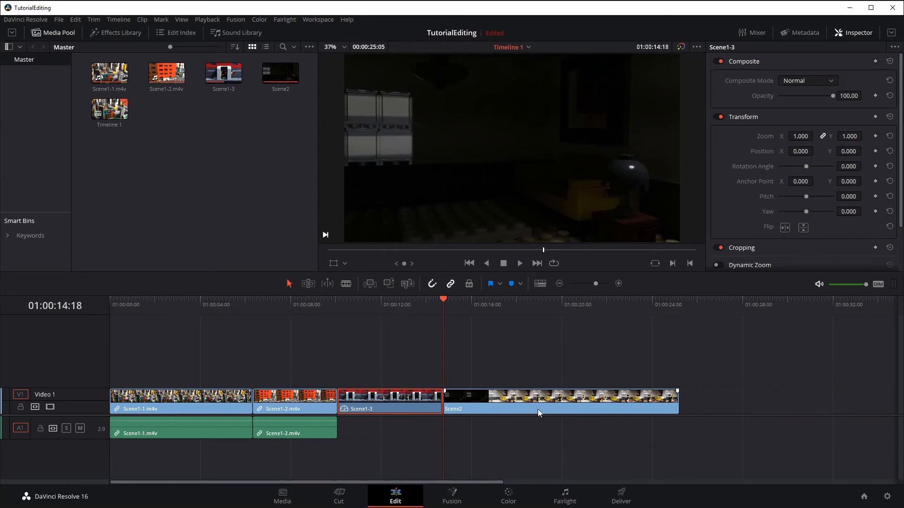
left_click_drag(528, 407, 769, 407)
left_click(495, 400)
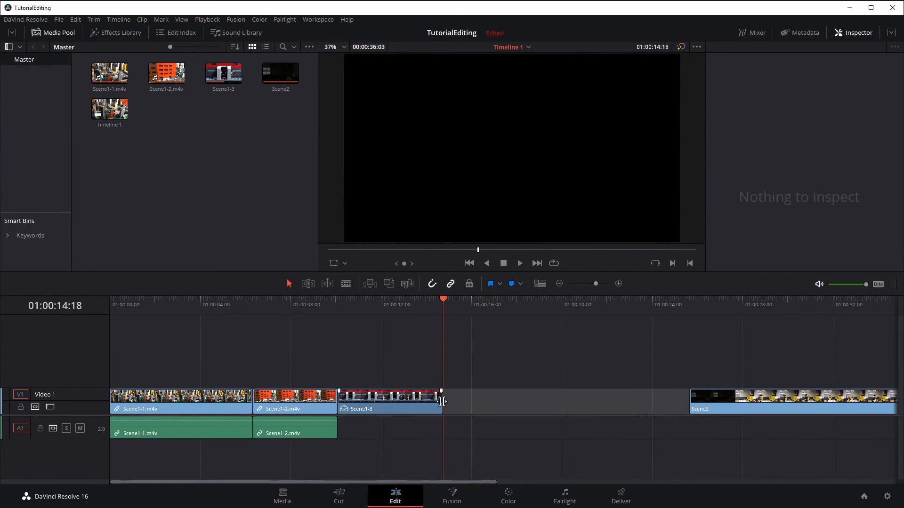
left_click_drag(441, 401, 588, 405)
key("space")
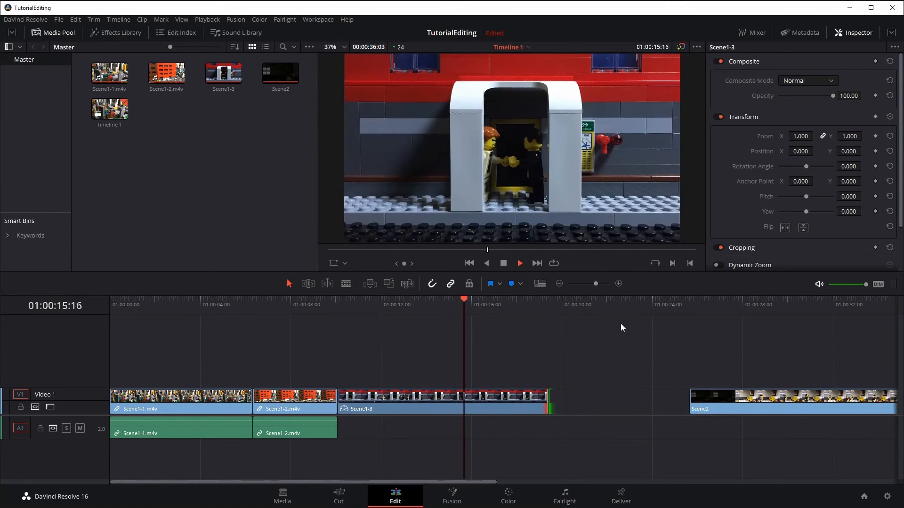
key("space")
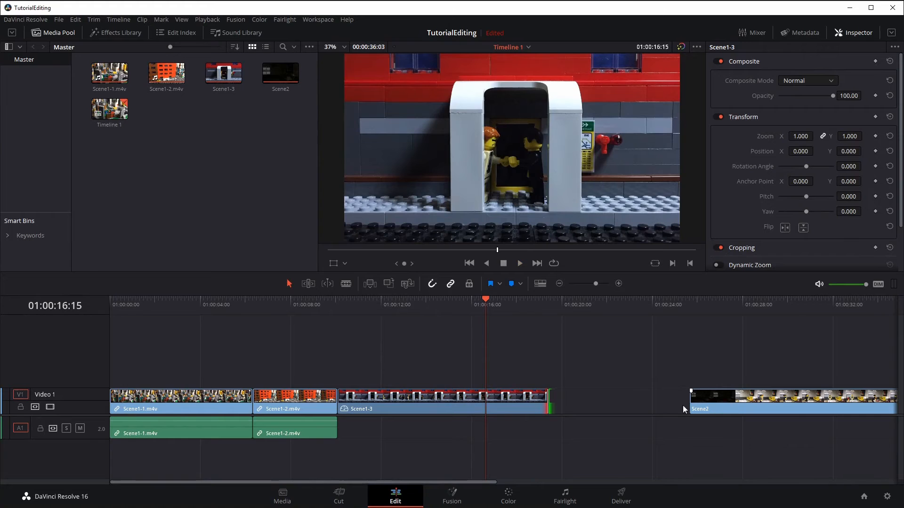
- Move Scene2 back against the end of Scene1-3 and play across the join between the two clips
left_click_drag(736, 409, 594, 411)
left_click_drag(488, 301, 527, 302)
key("space")
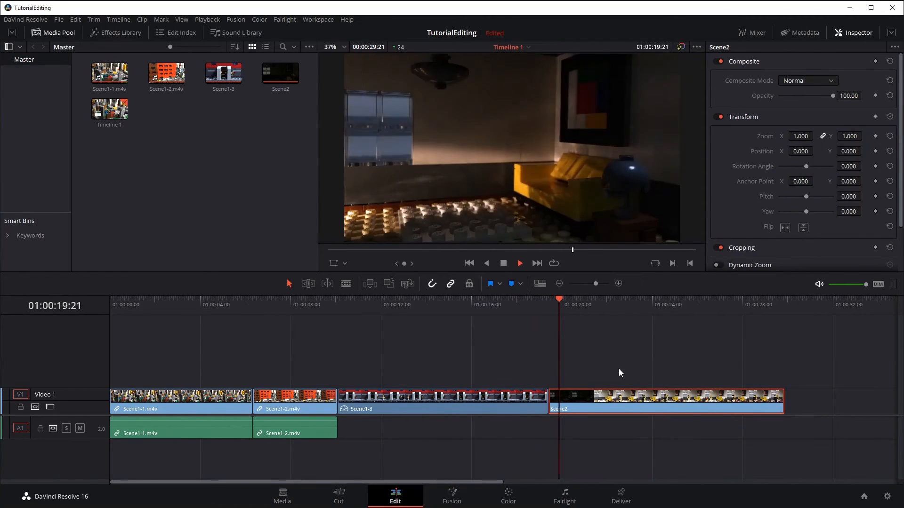
key("space")
- Change the clip speed of Scene2 to 12 frames per second and extend its end to the clip's full length
right_click(634, 400)
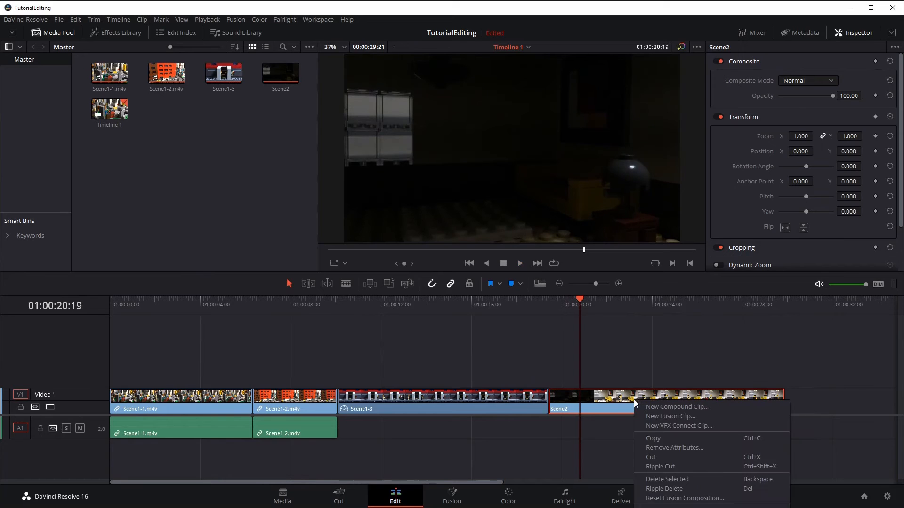
left_click(664, 507)
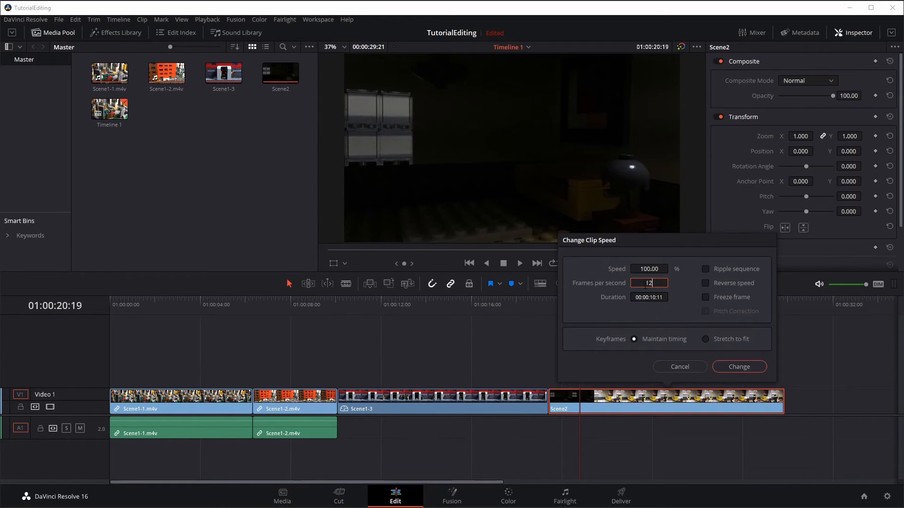
key("Return")
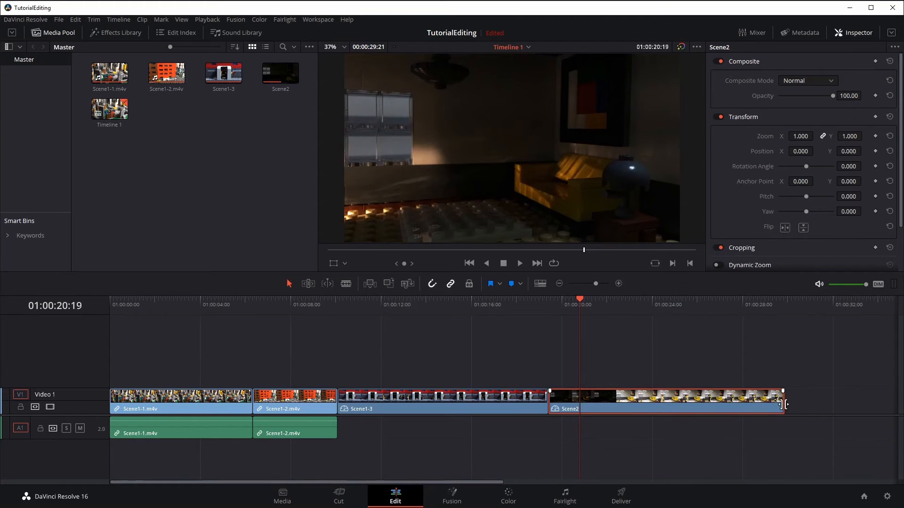
left_click_drag(783, 405, 851, 408)
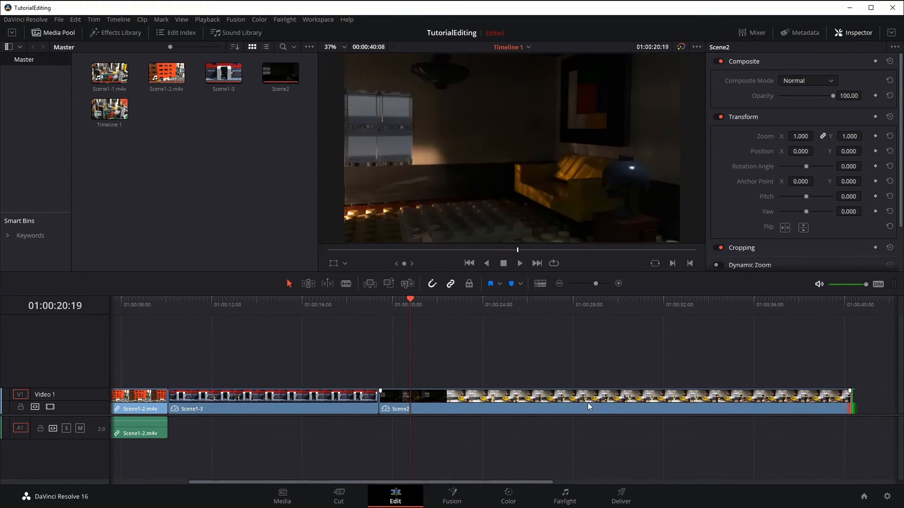
key("space")
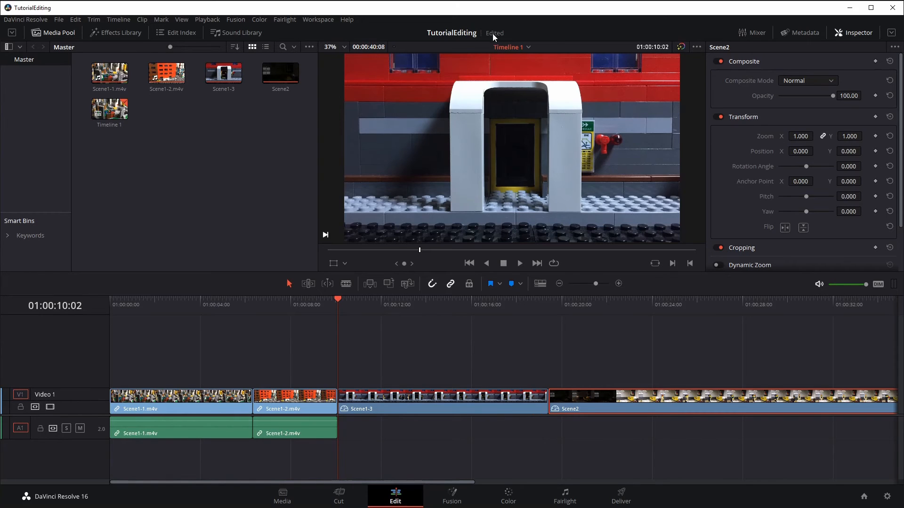
- Look over the playback Proxy Mode resolution options and move the playhead into Scene1-2.m4v
mouse_move(492, 33)
left_click(200, 21)
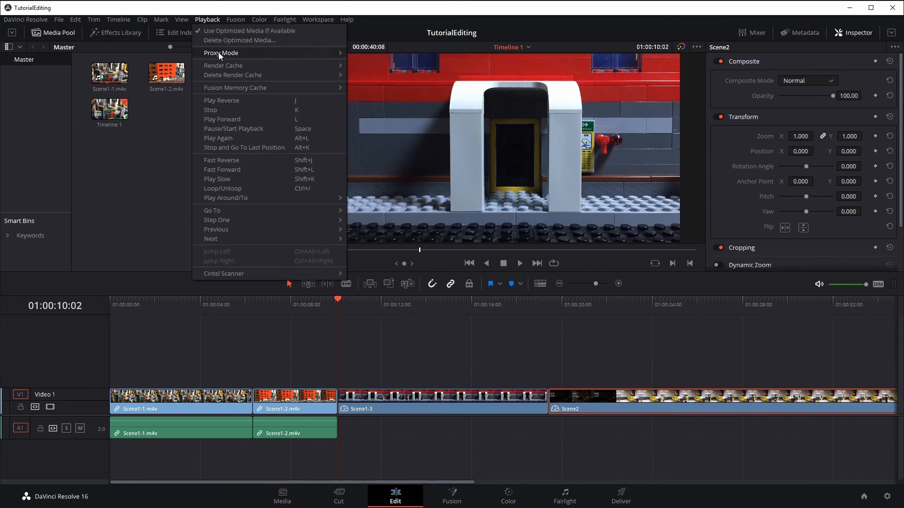
mouse_move(220, 53)
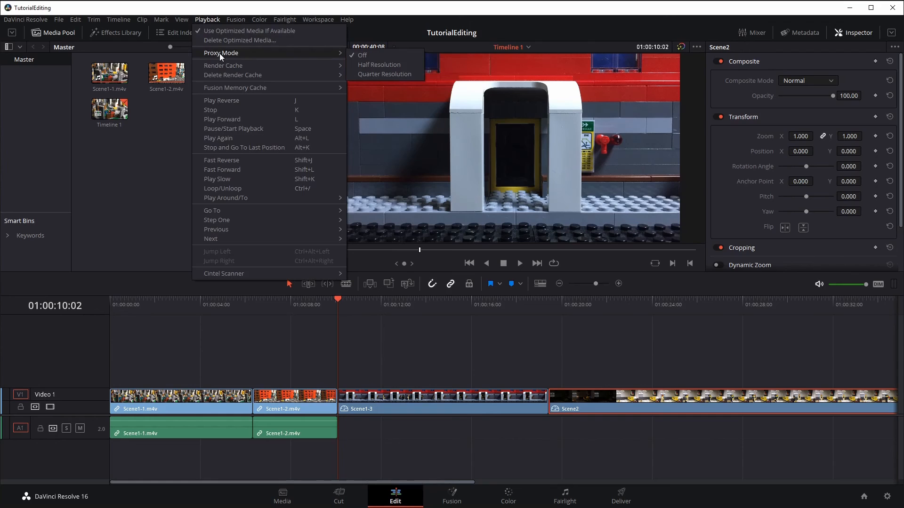
left_click(375, 64)
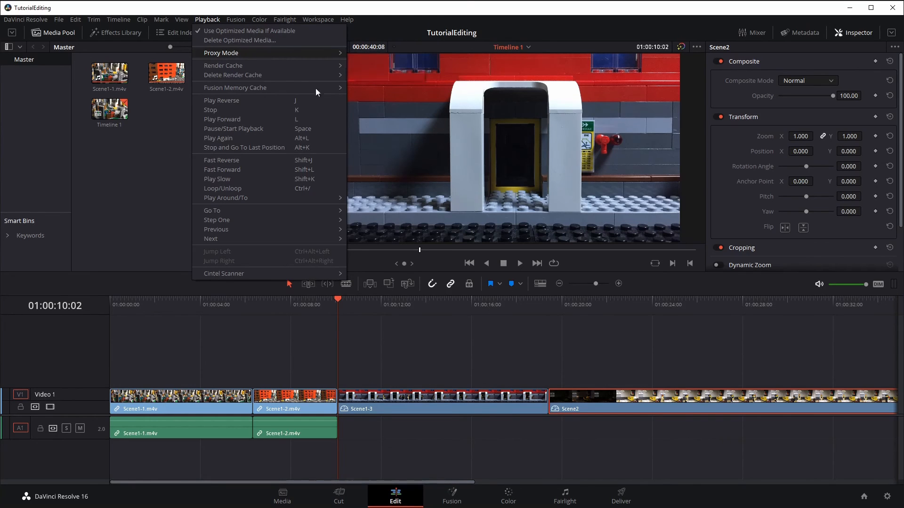
left_click_drag(337, 301, 313, 318)
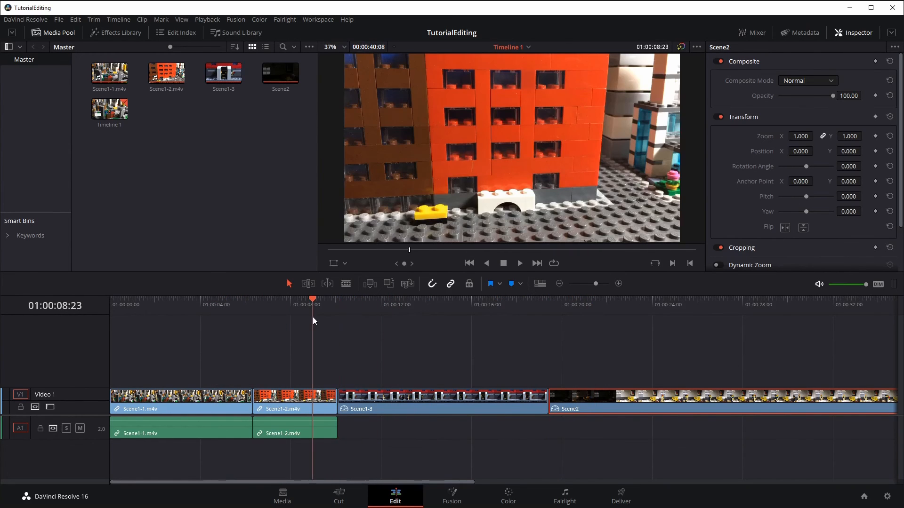
- Set the playback Proxy Mode to Quarter Resolution
left_click(210, 20)
mouse_move(218, 53)
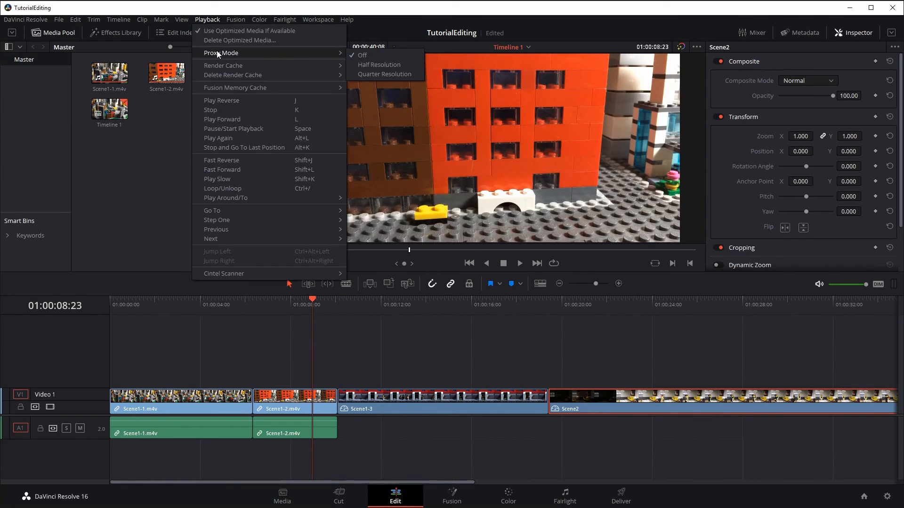
left_click(379, 75)
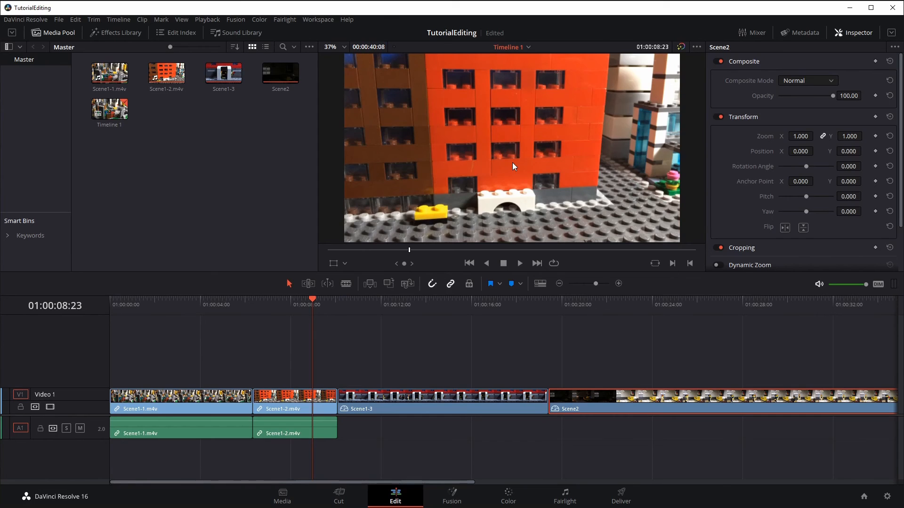
left_click_drag(314, 298, 313, 326)
left_click(209, 21)
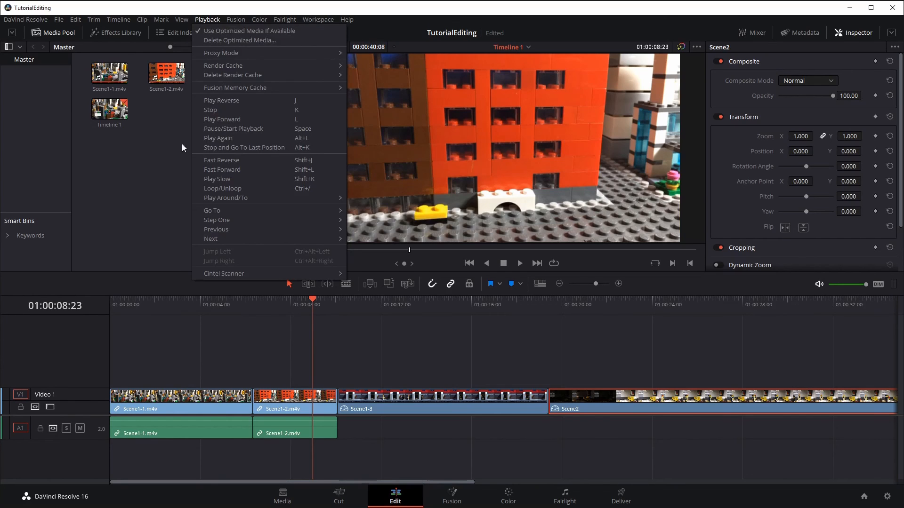
left_click(169, 150)
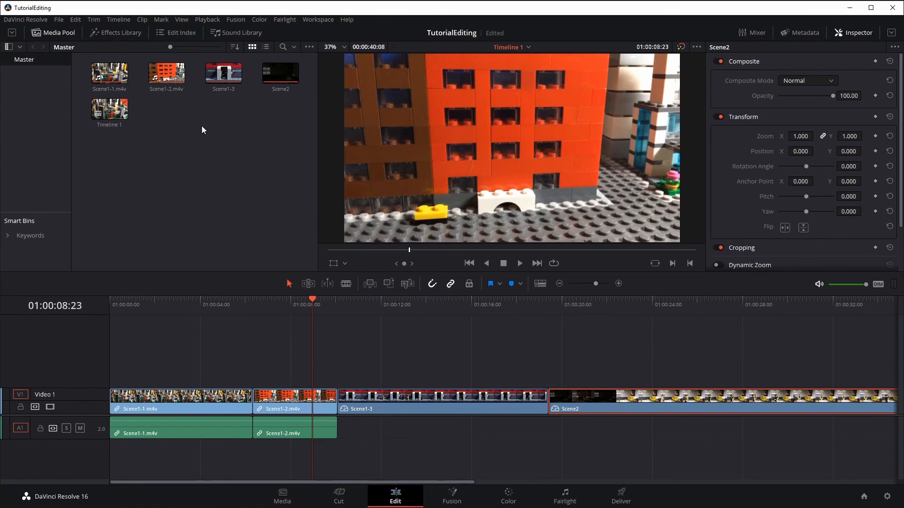
- Generate optimized media for Scene1-1.m4v in the media pool and move the playhead into that clip
right_click(110, 75)
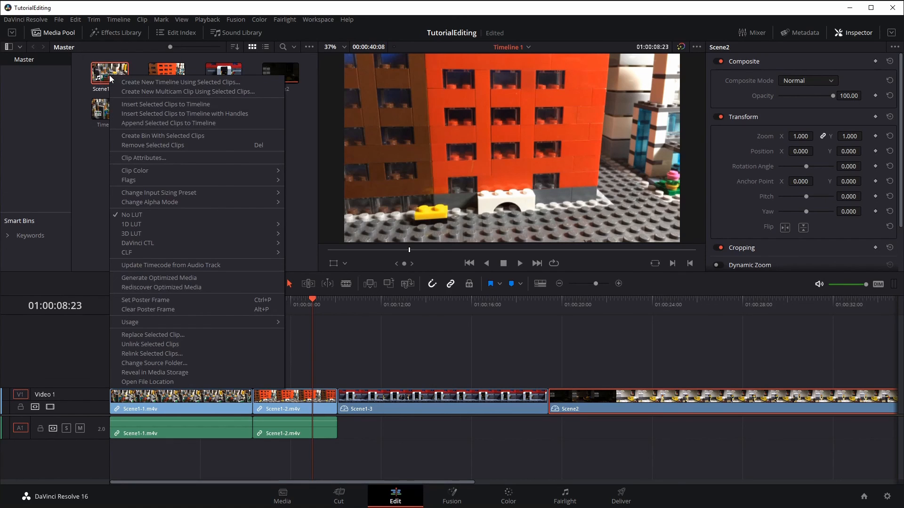
left_click(169, 278)
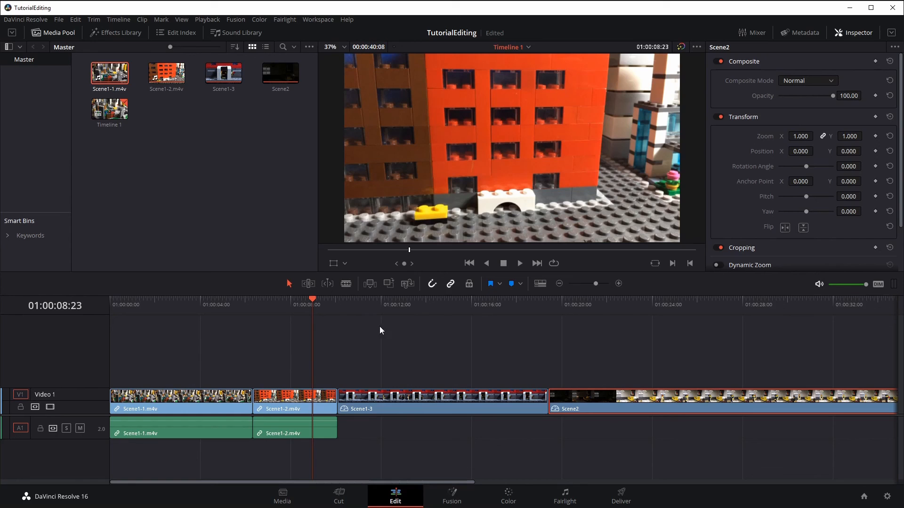
left_click_drag(314, 298, 244, 321)
- Generate optimized media for Scene1-2.m4v, Scene1-3 and Scene2 together, and save the project
left_click(175, 82)
left_click(284, 73, "shift")
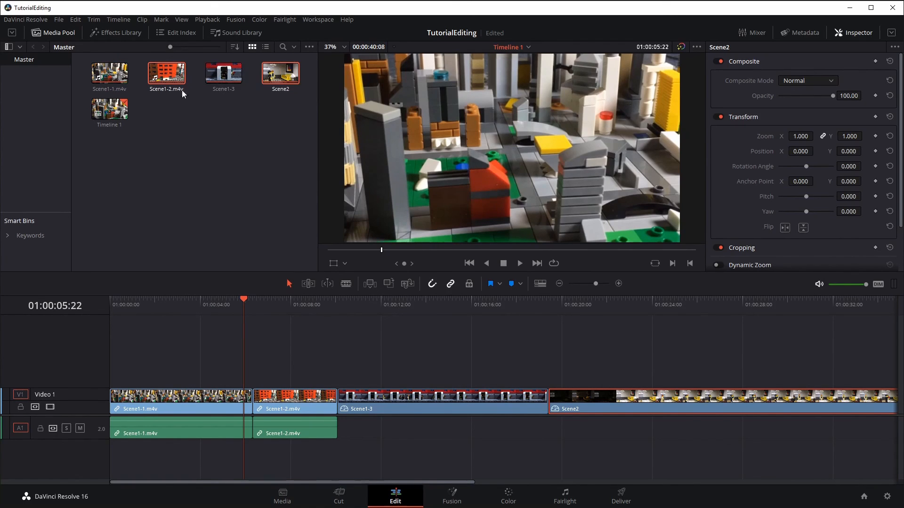
right_click(275, 73)
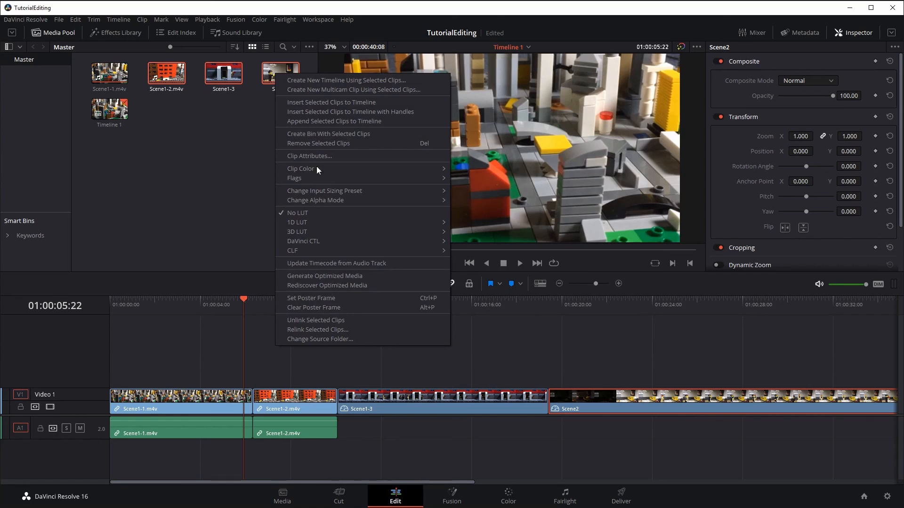
left_click(329, 273)
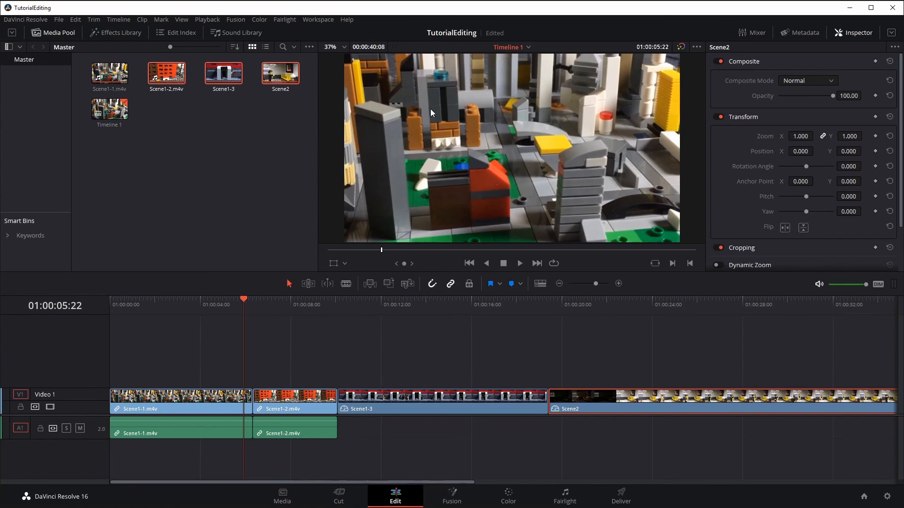
key("ctrl+s")
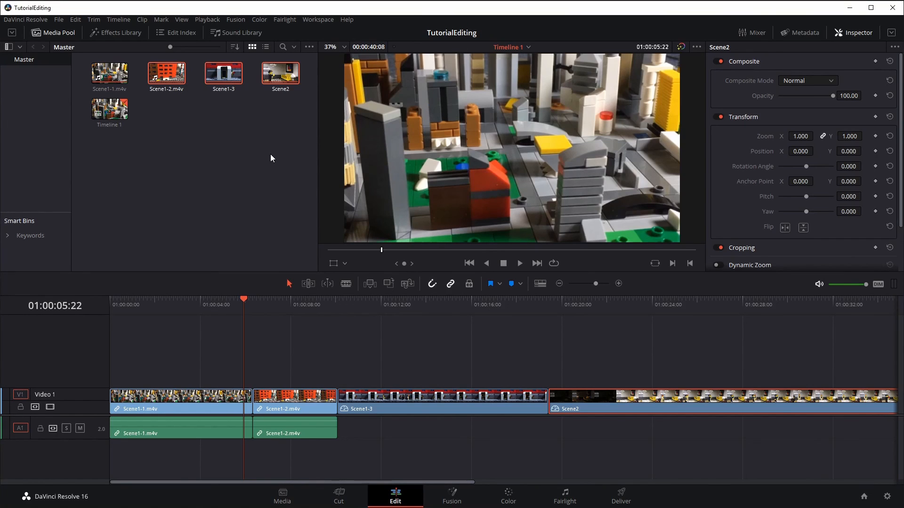